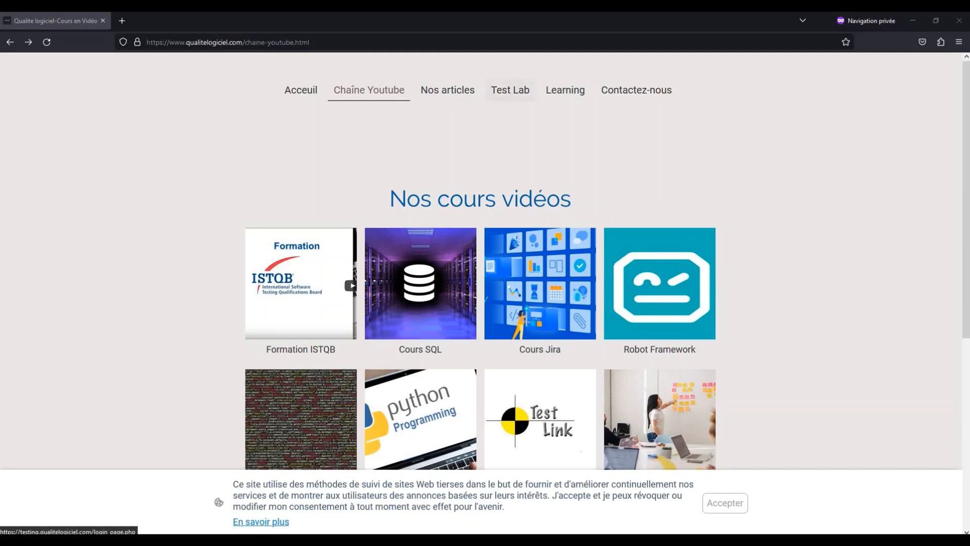
Open the site's Test Lab in MantisBT and view the list of reported anomalies
left_click(511, 90)
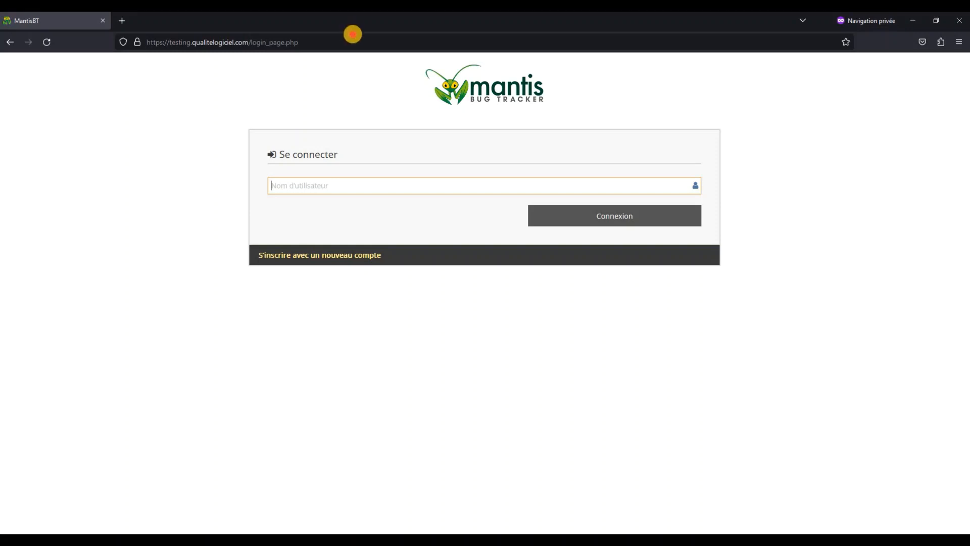
left_click_drag(352, 30, 263, 535)
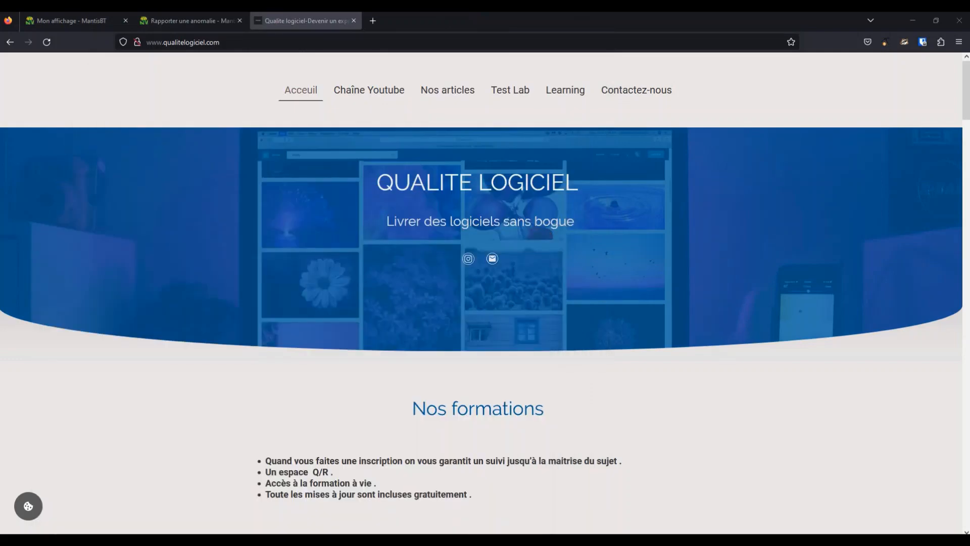
left_click(166, 21)
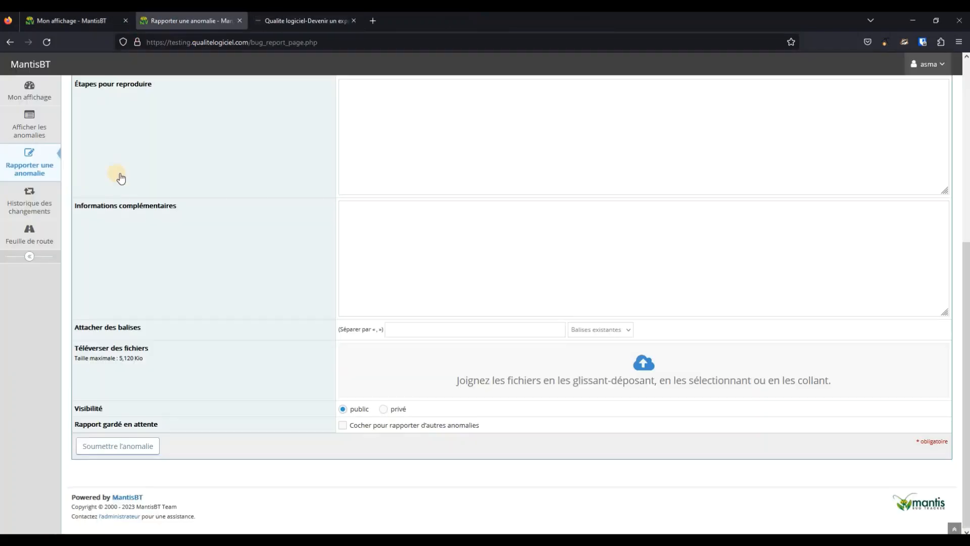
scroll(107, 187, "up", 6)
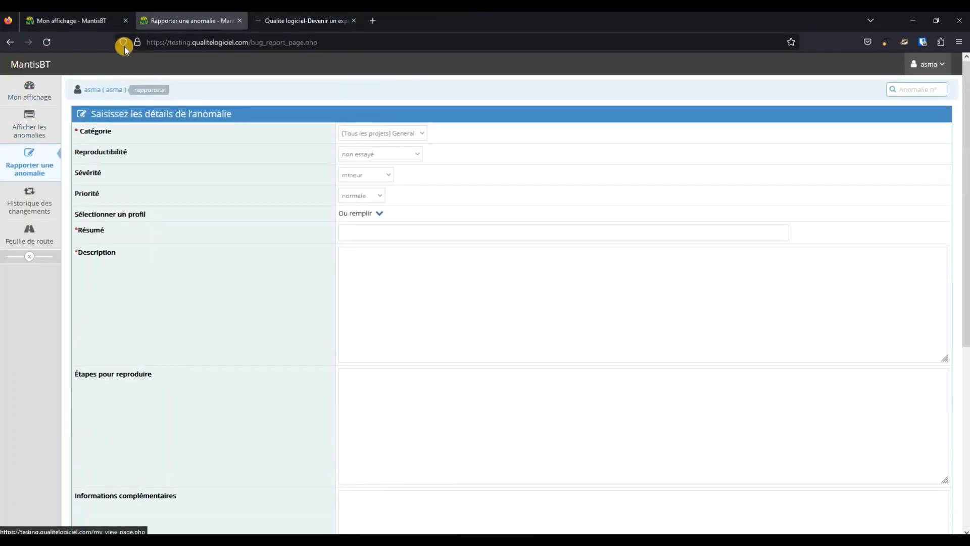
left_click(7, 42)
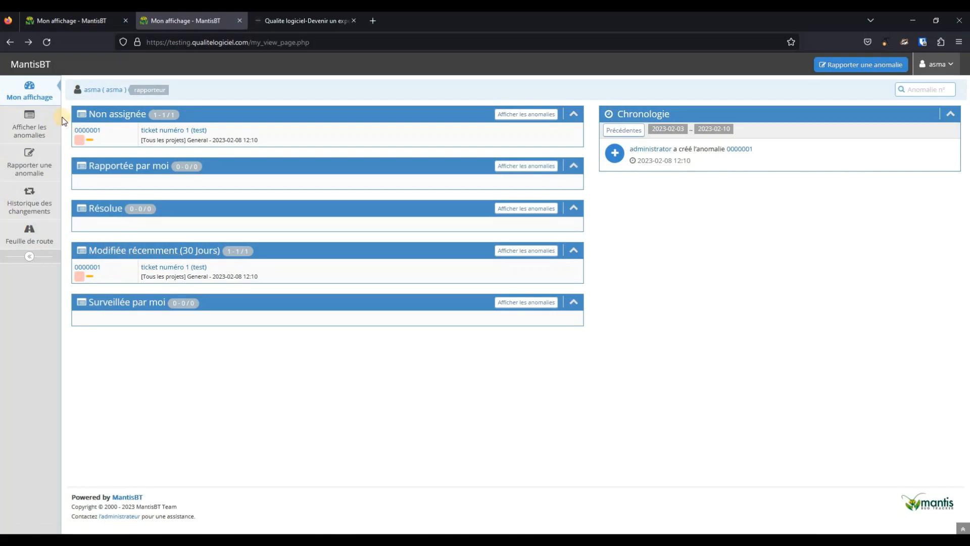
left_click(16, 133)
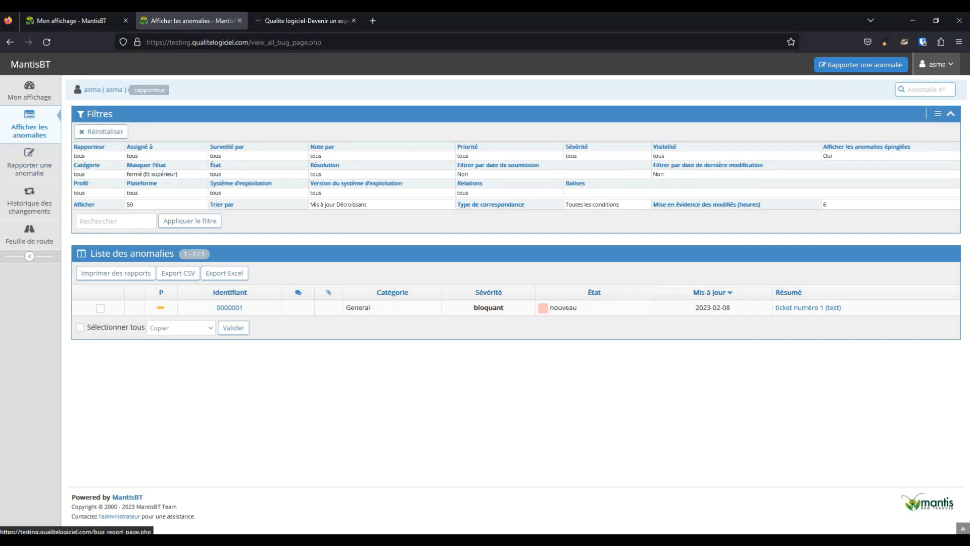
Browse the Acceuil, Chaîne Youtube and Nos articles pages of the Qualite logiciel site
left_click(293, 20)
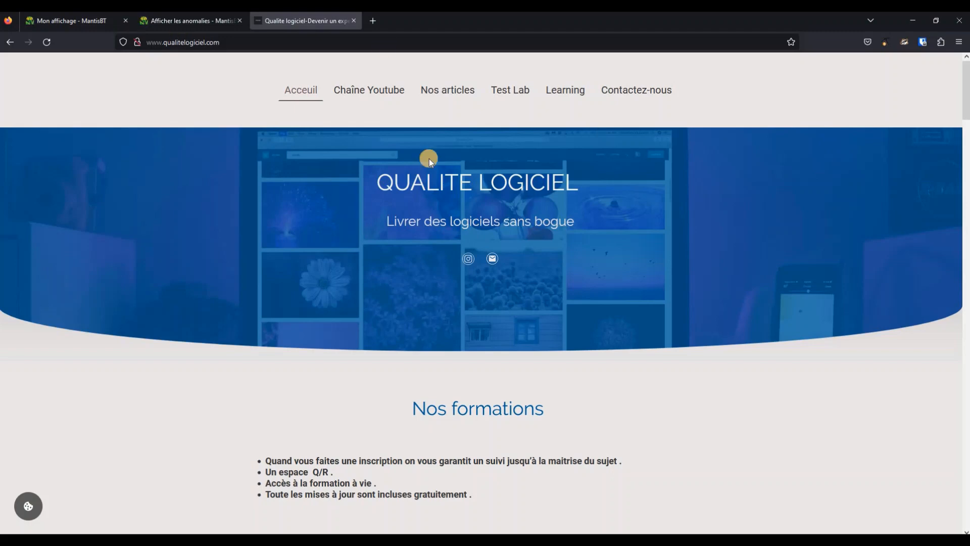
left_click(310, 99)
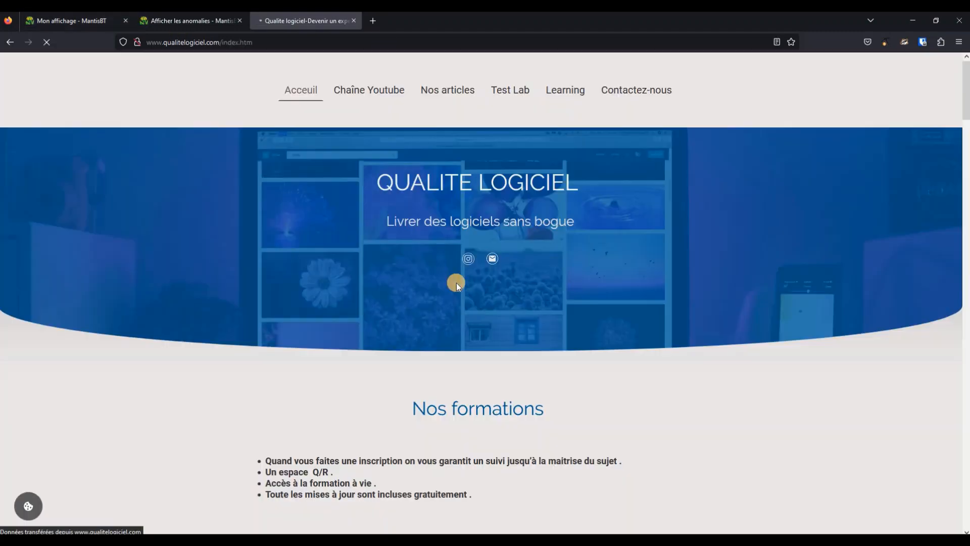
scroll(456, 283, "down", 4)
scroll(474, 182, "up", 5)
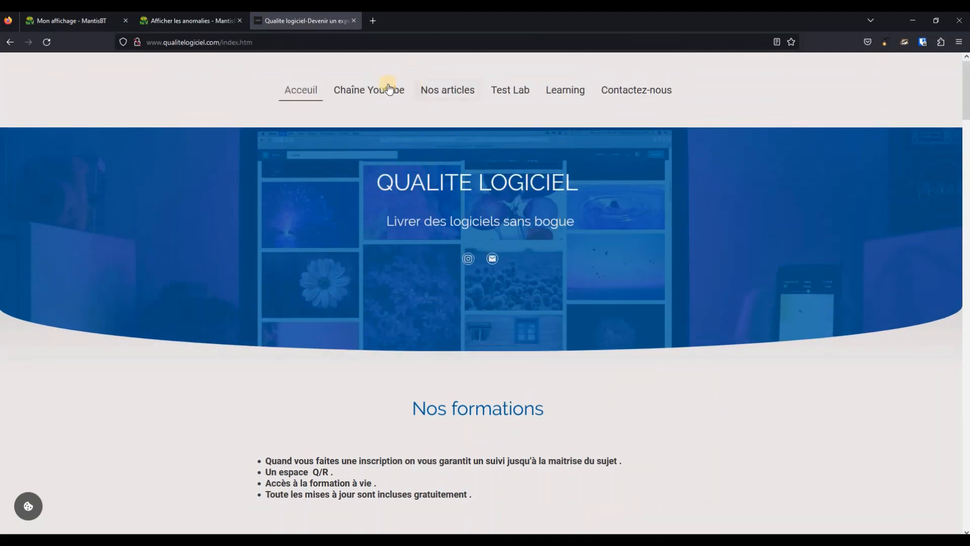
left_click(392, 90)
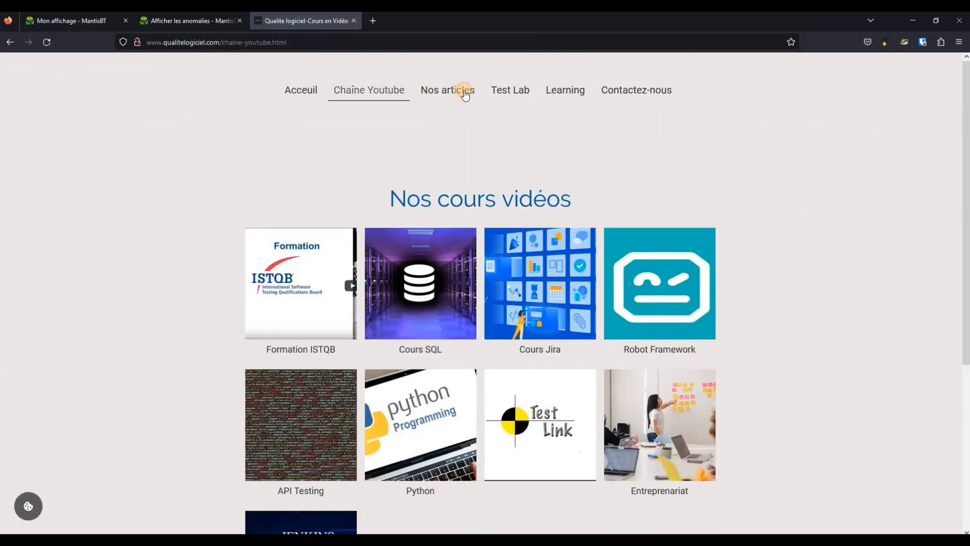
left_click(457, 91)
left_click(566, 91)
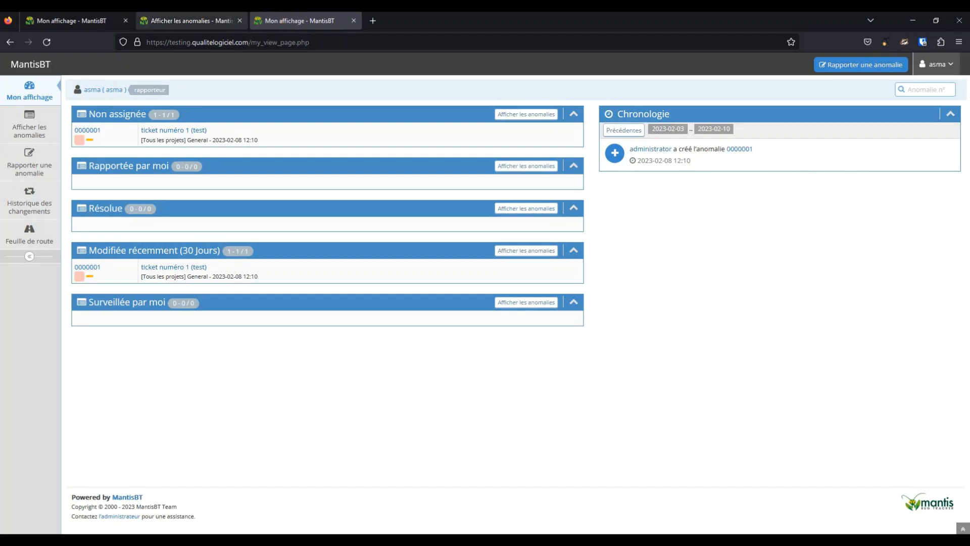
left_click(9, 45)
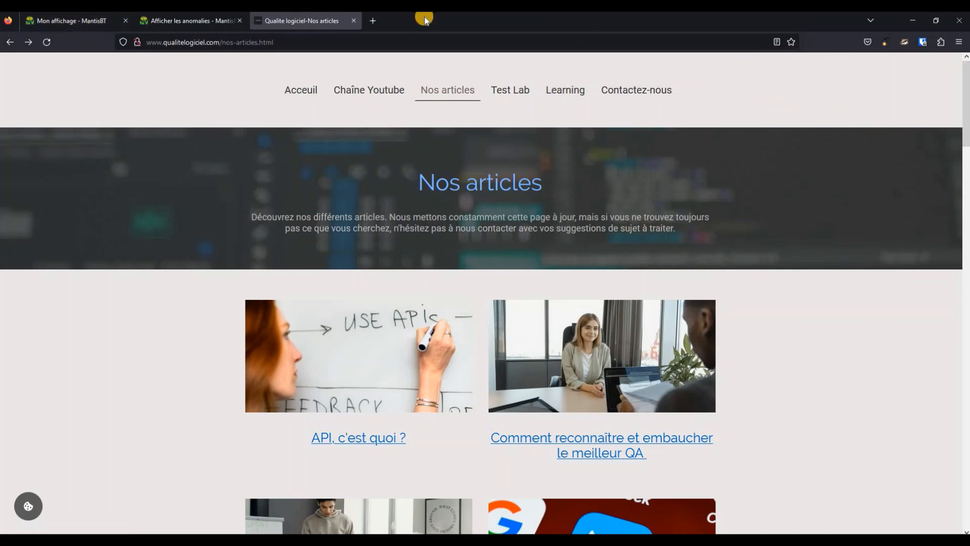
Start a new anomaly report in MantisBT and check the available Catégorie options
left_click(201, 23)
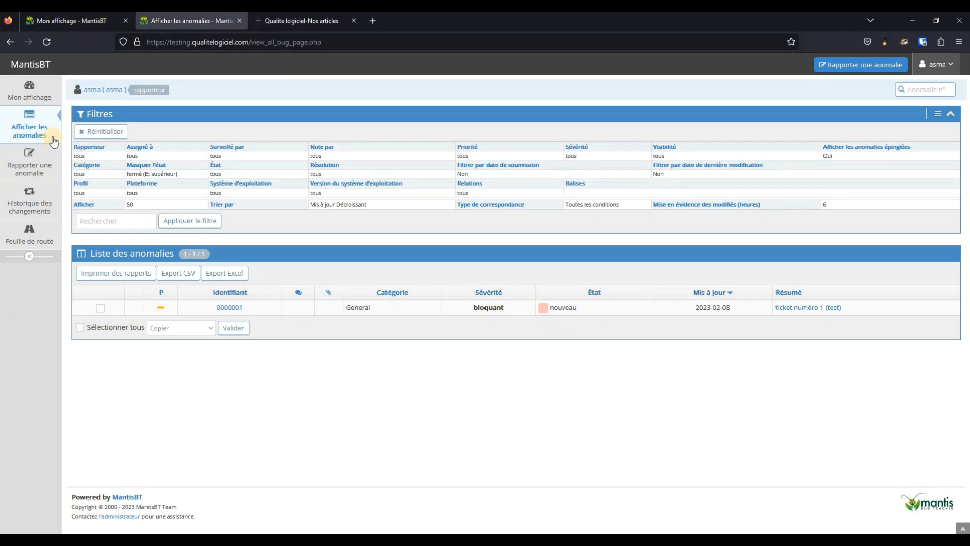
left_click(28, 168)
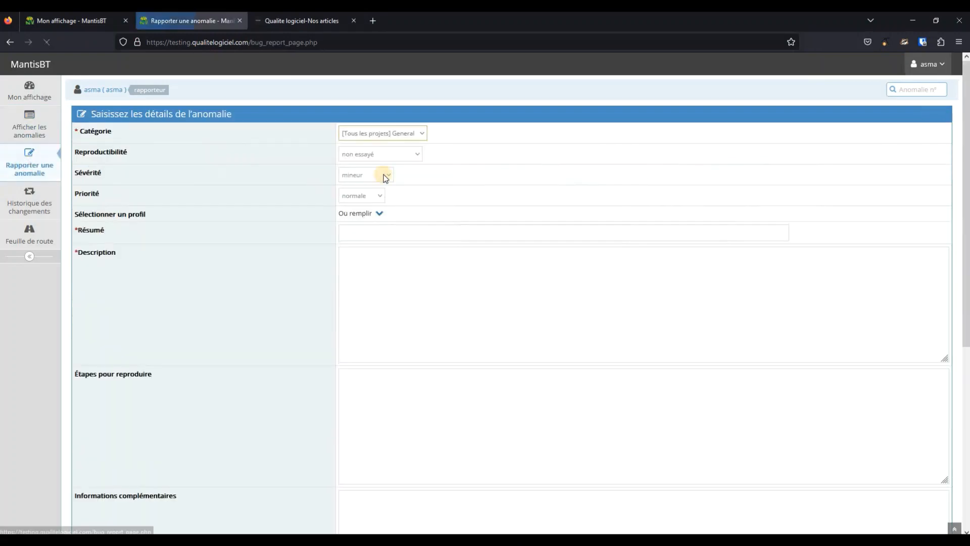
left_click(373, 138)
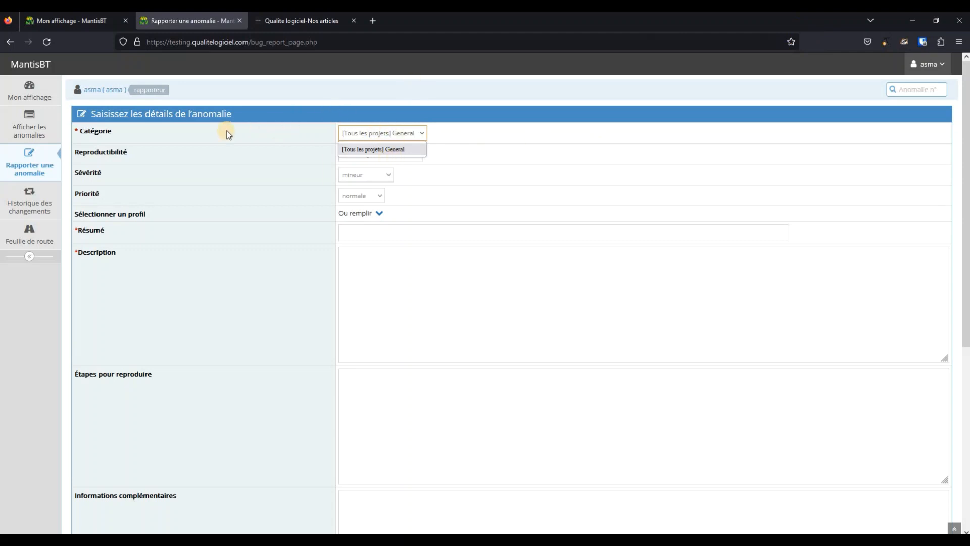
left_click(402, 278)
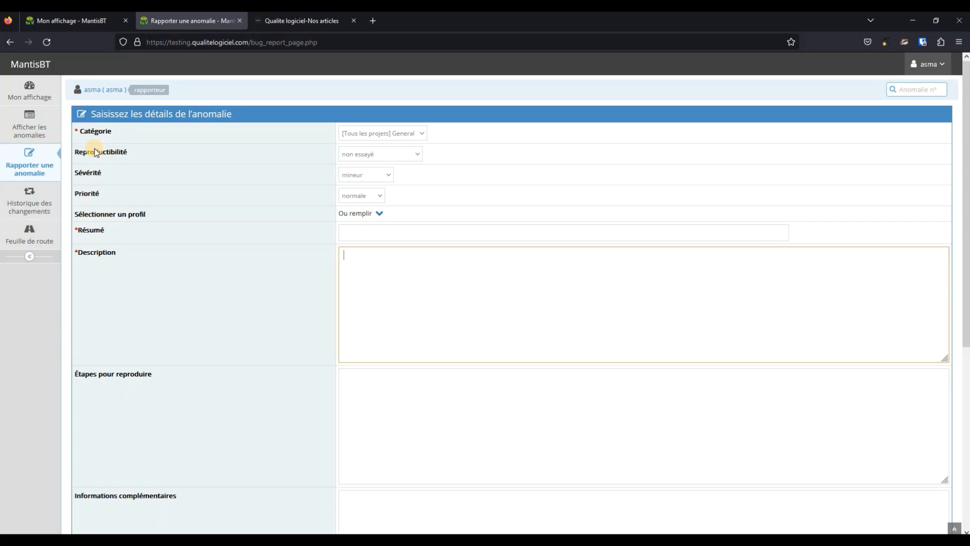
Set the Reproductibilité of the new anomaly report to toujours
left_click(313, 20)
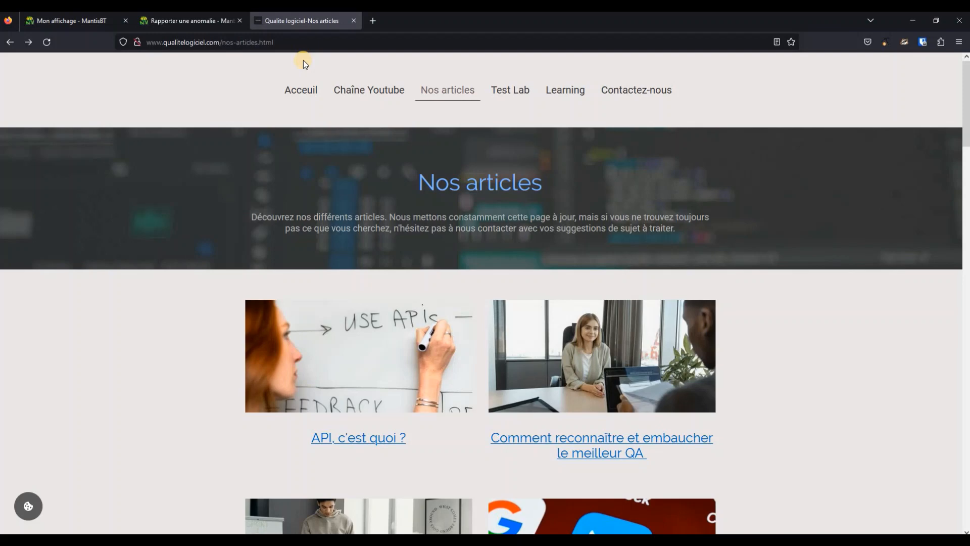
left_click(188, 24)
left_click(417, 156)
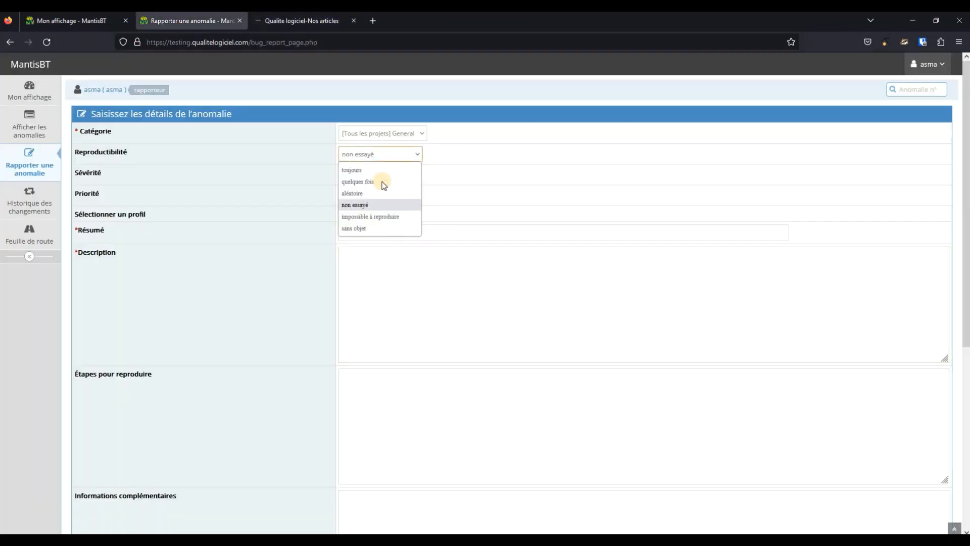
left_click(417, 130)
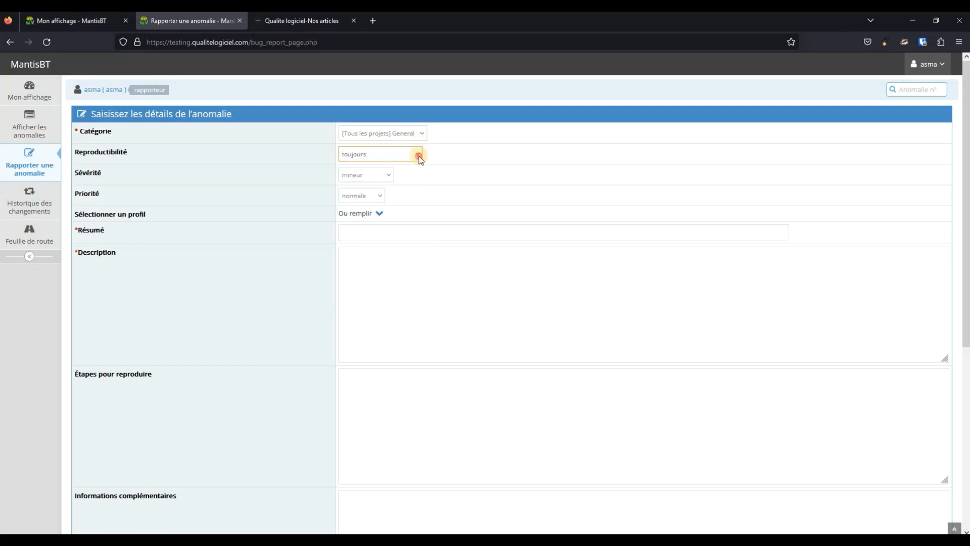
left_click(419, 156)
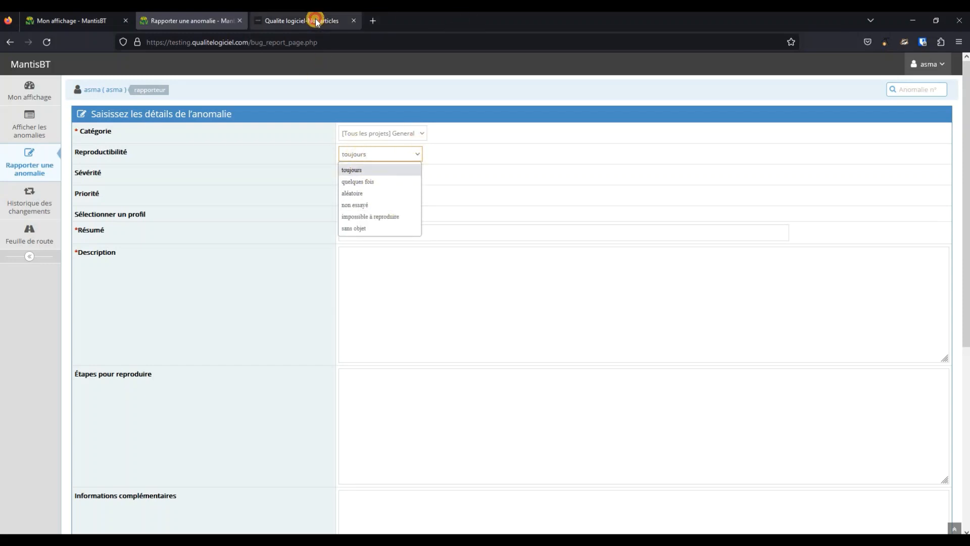
left_click(331, 25)
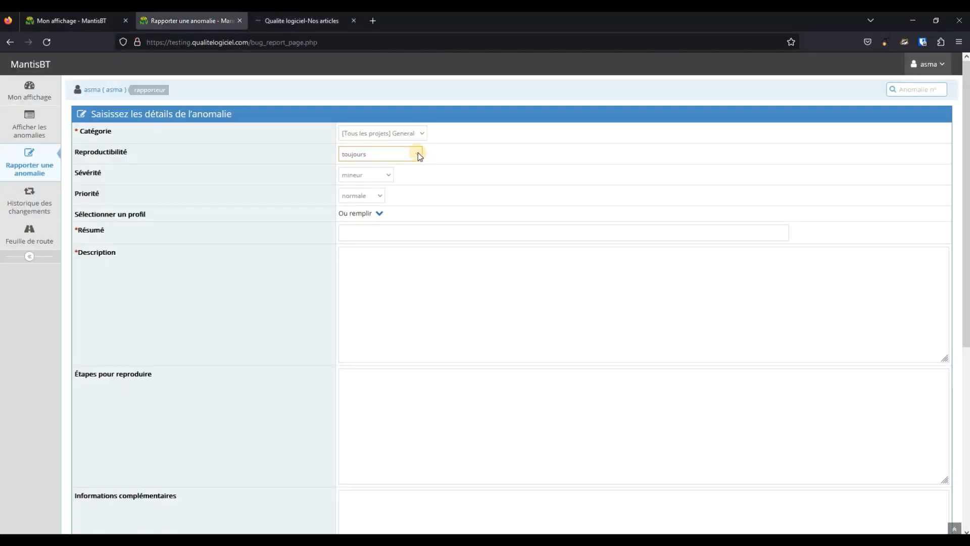
left_click(418, 152)
left_click(245, 165)
Consult the site's Nos articles page and set the anomaly's Sévérité to majeur
left_click(387, 174)
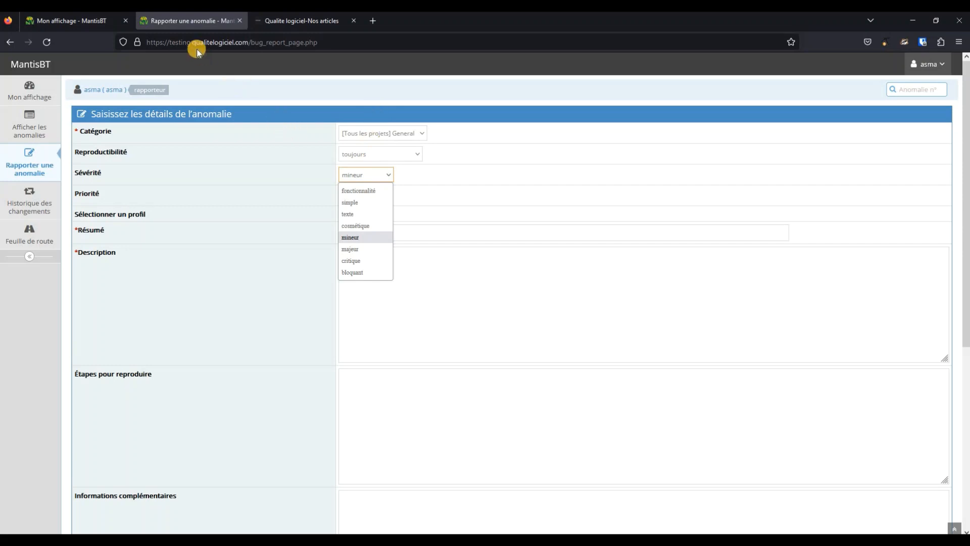
left_click(325, 23)
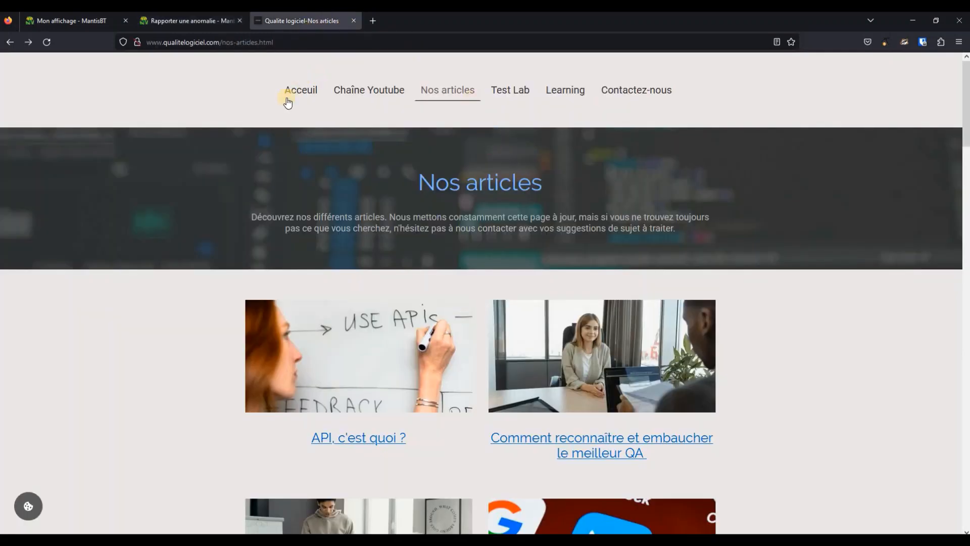
left_click(199, 21)
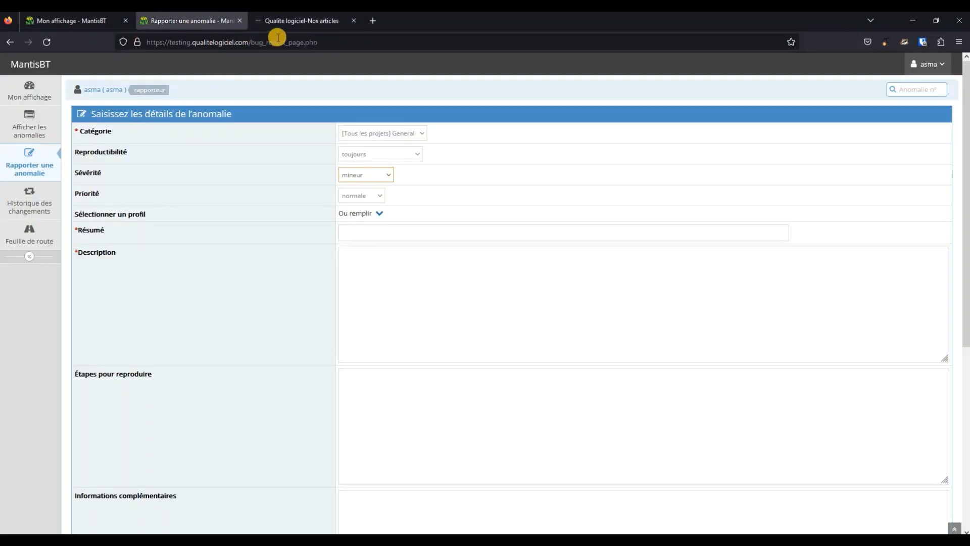
left_click(265, 20)
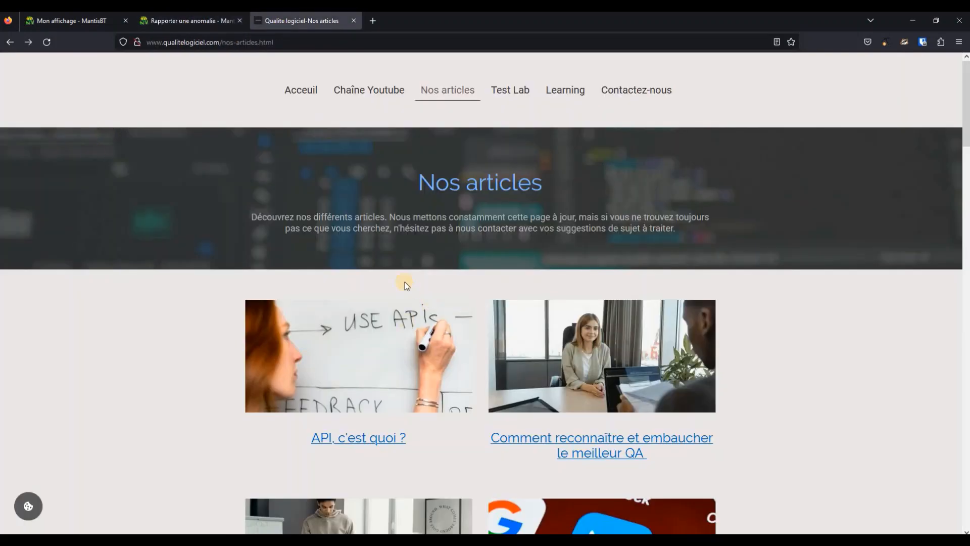
scroll(404, 331, "down", 5)
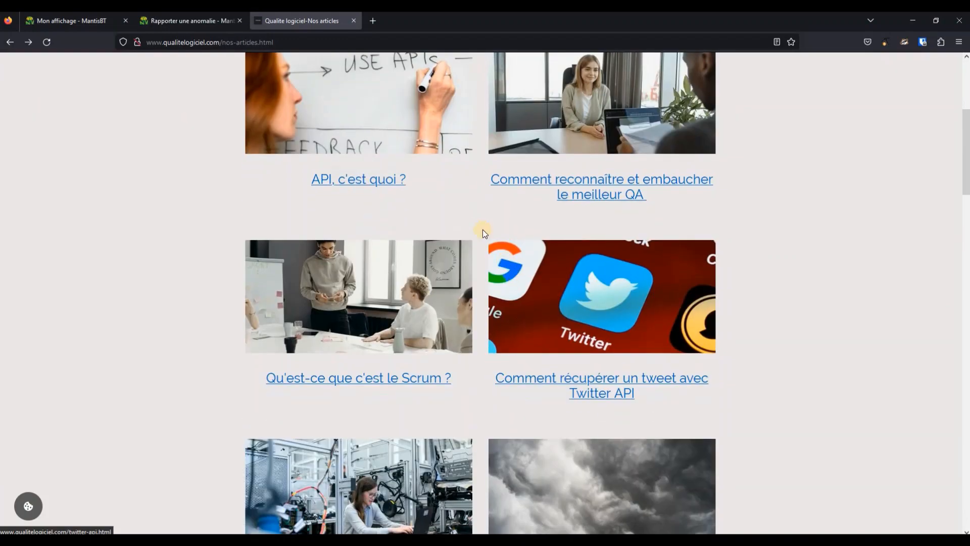
scroll(484, 229, "up", 4)
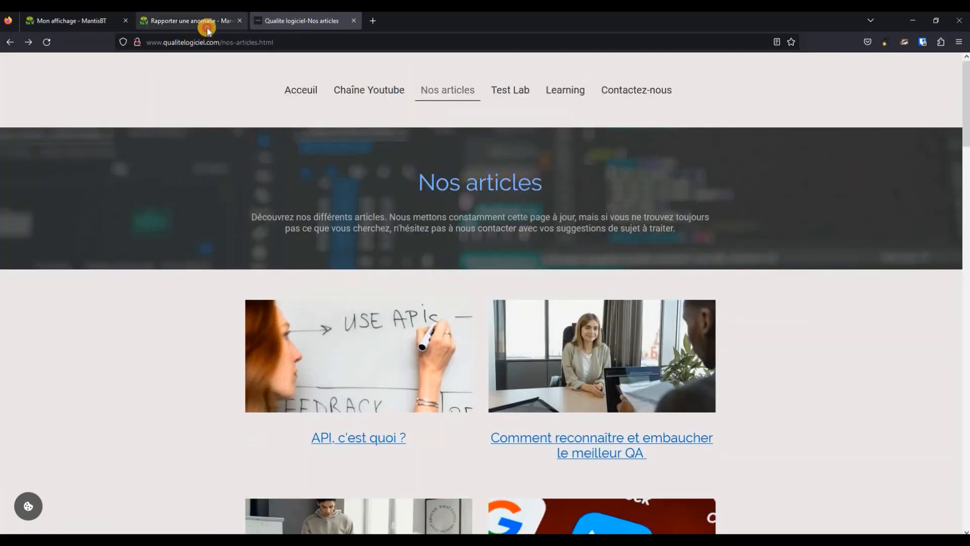
left_click(202, 23)
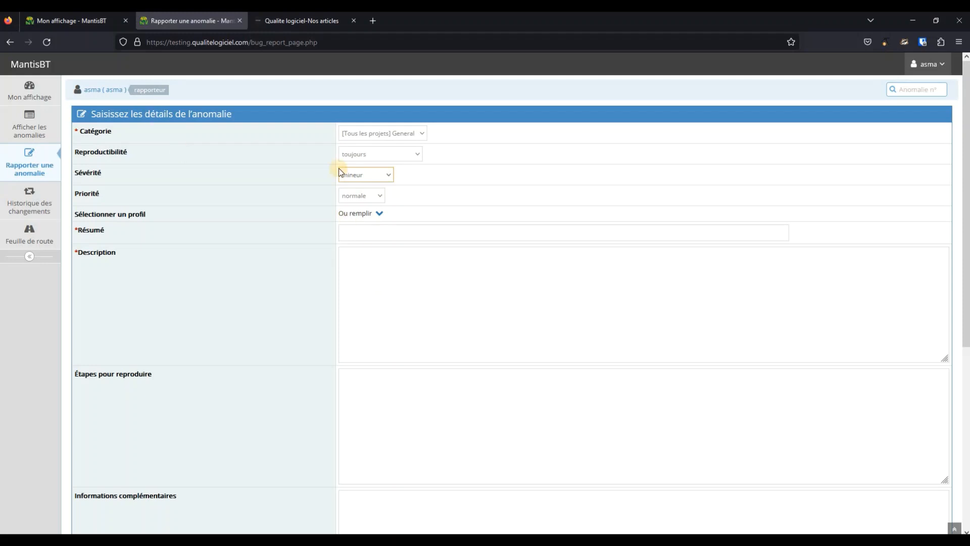
left_click(362, 195)
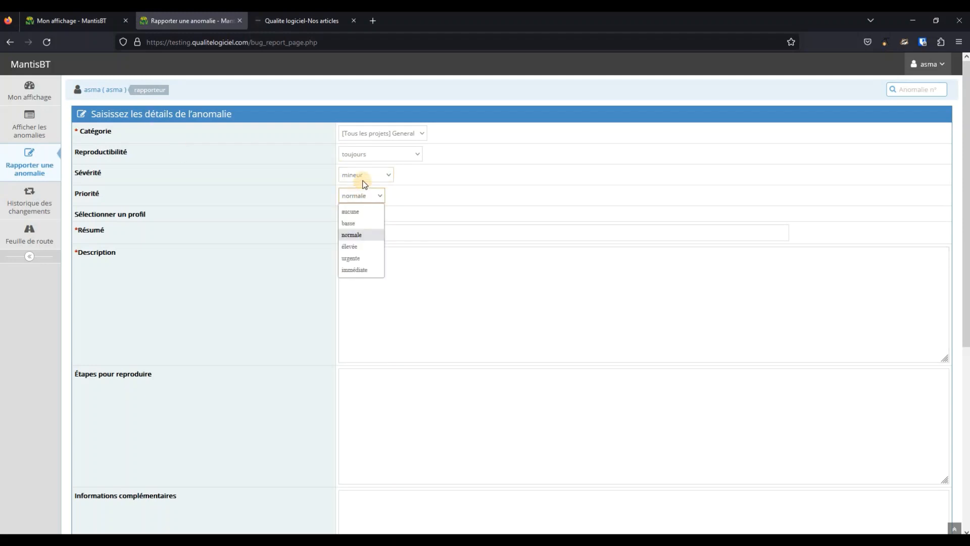
left_click(358, 172)
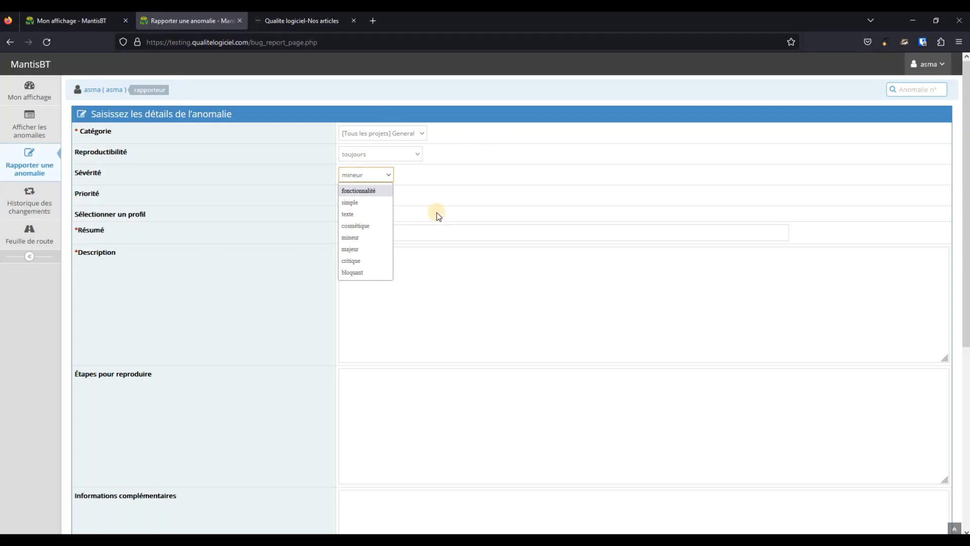
left_click(360, 249)
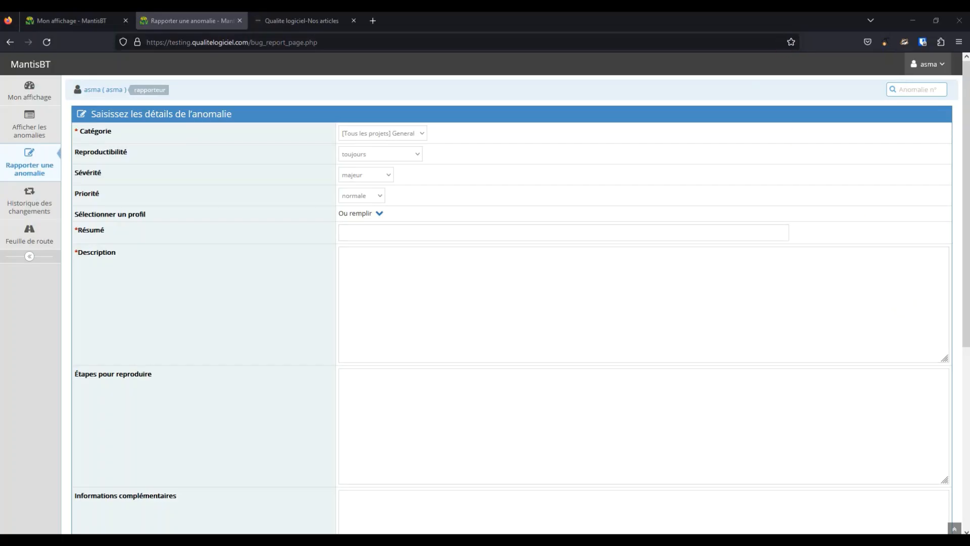
Check the available Priorité options for the new anomaly and consult the Qualite logiciel site
left_click(379, 192)
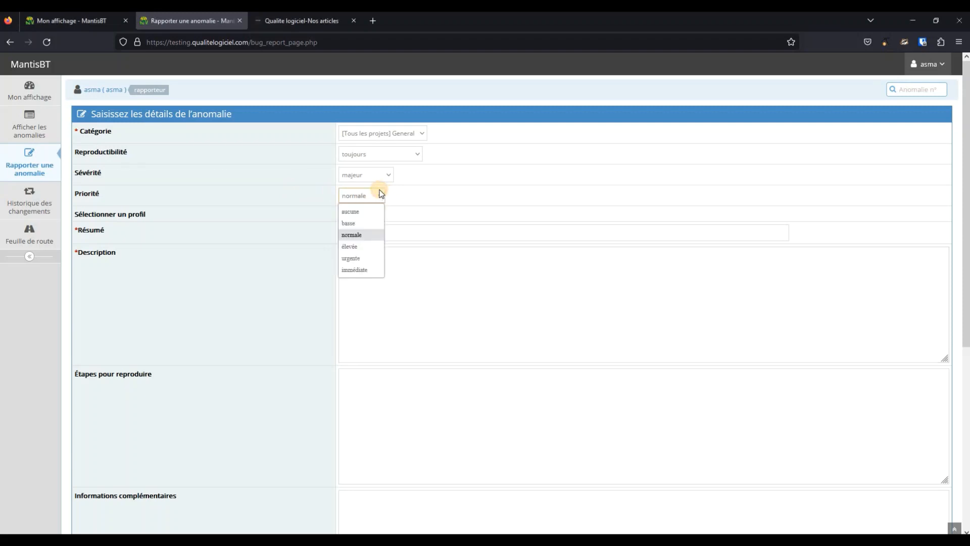
left_click(26, 202)
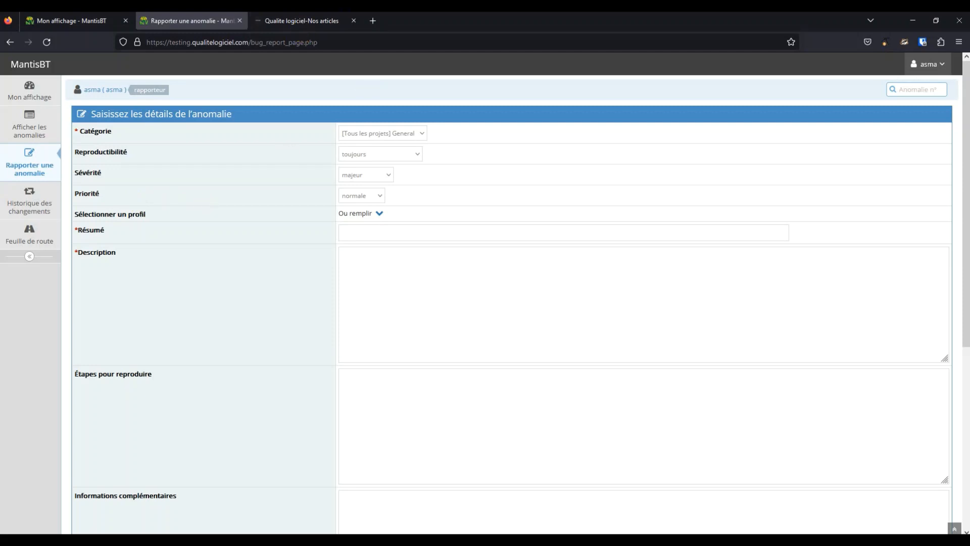
left_click(306, 19)
left_click(183, 19)
left_click(382, 196)
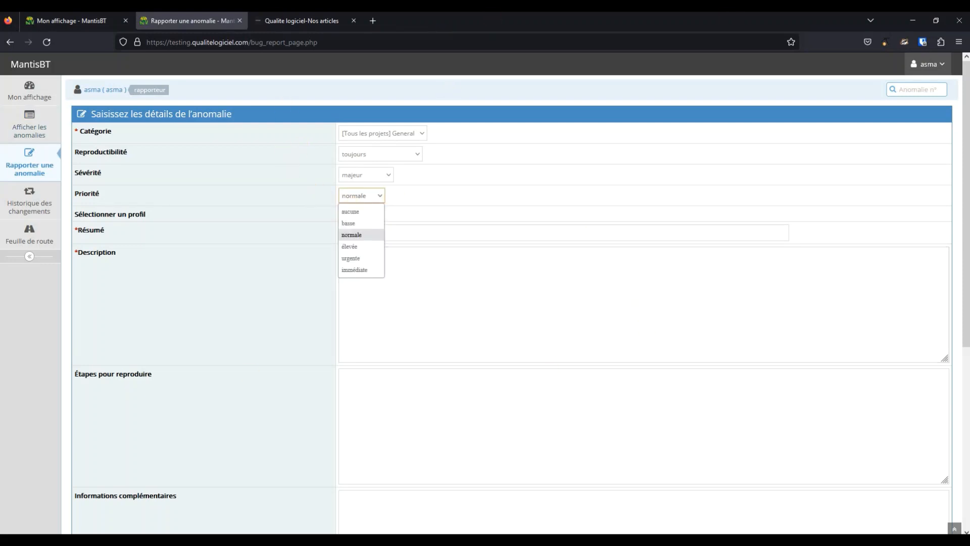
Look over the Qualite logiciel site's Acceuil page and compare it against the anomaly report's Priorité options
left_click(283, 21)
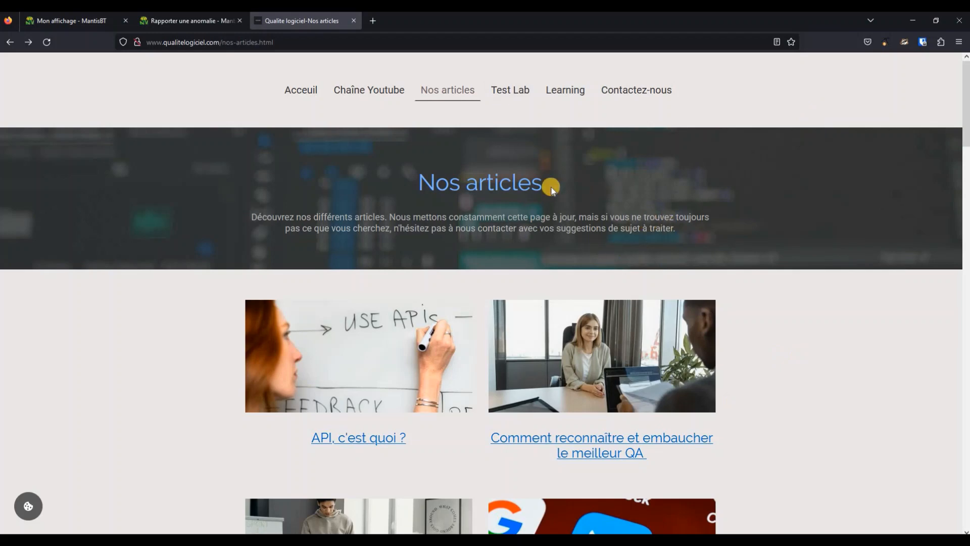
left_click(312, 99)
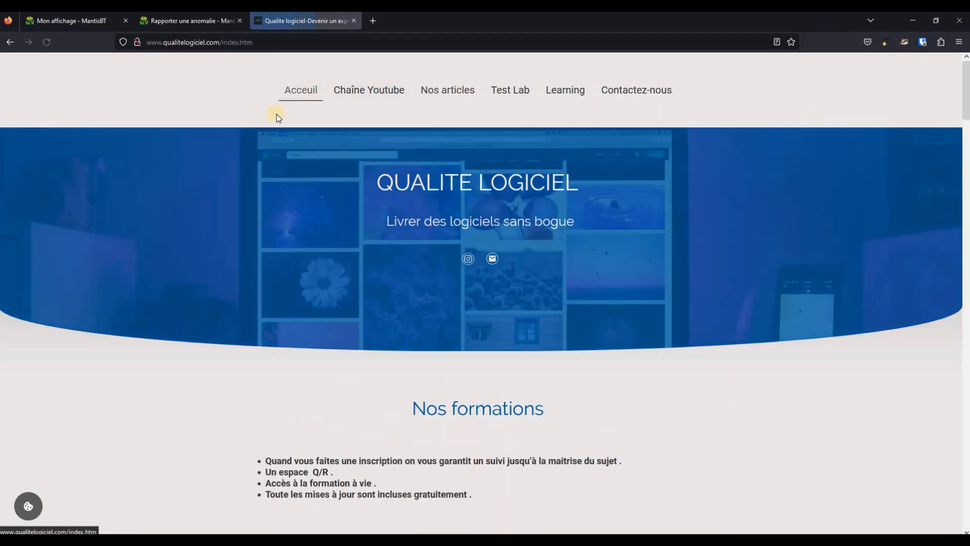
scroll(292, 112, "down", 1)
scroll(308, 151, "up", 1)
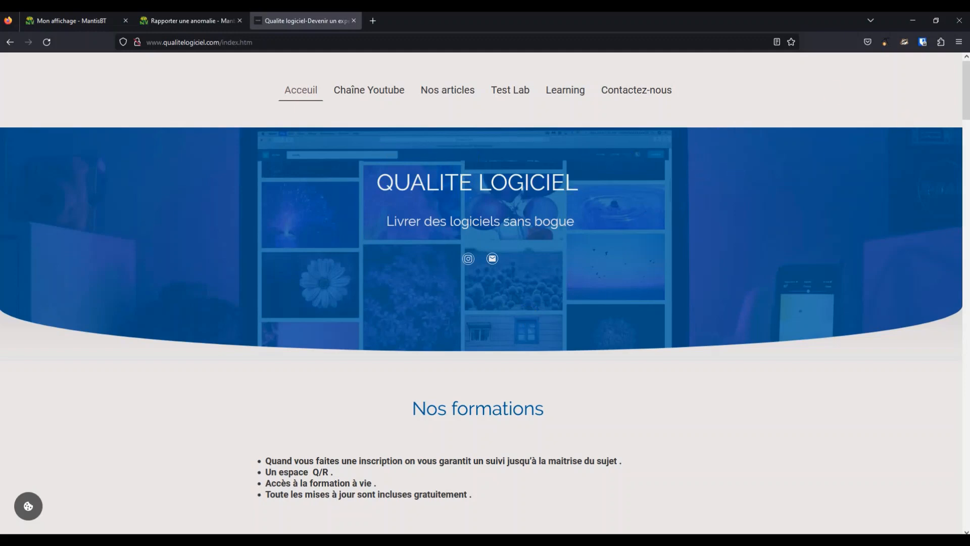
left_click(195, 20)
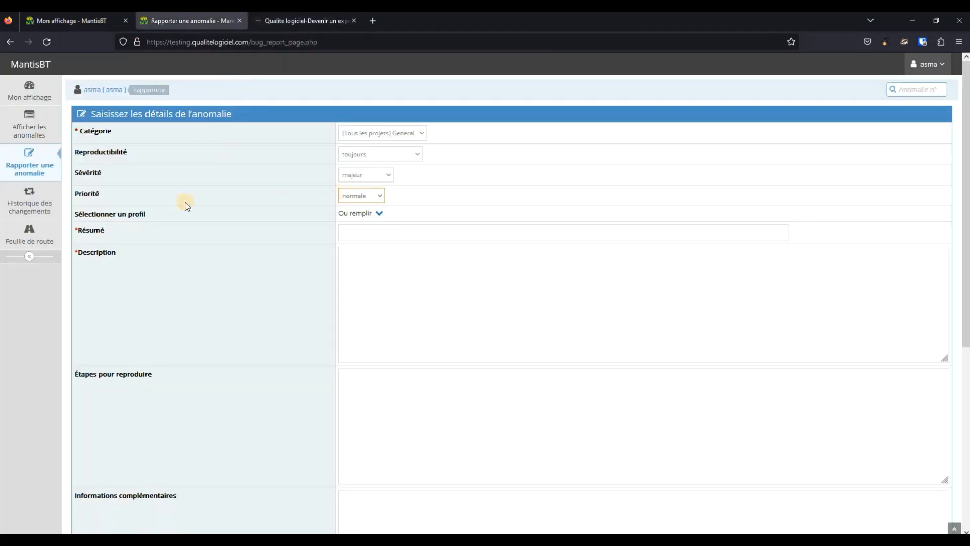
left_click(382, 194)
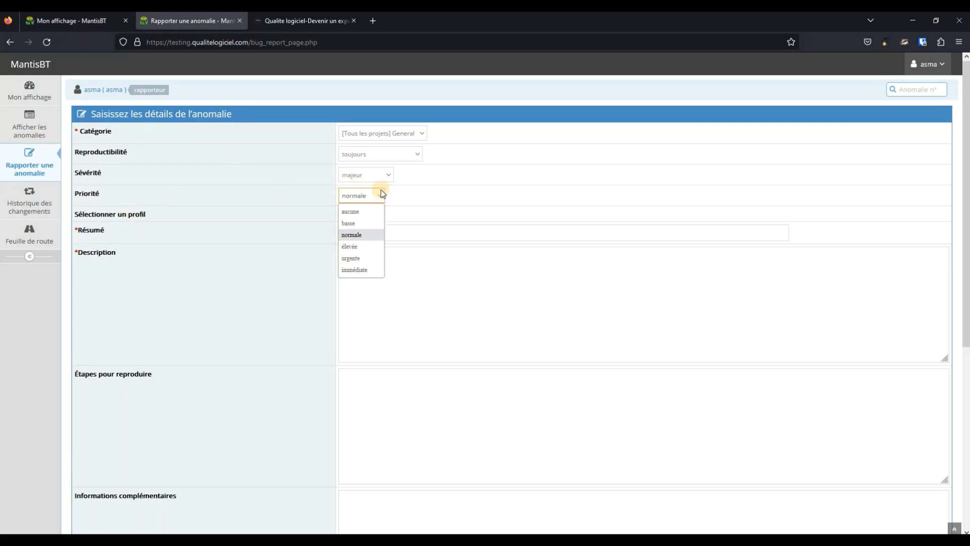
left_click(226, 216)
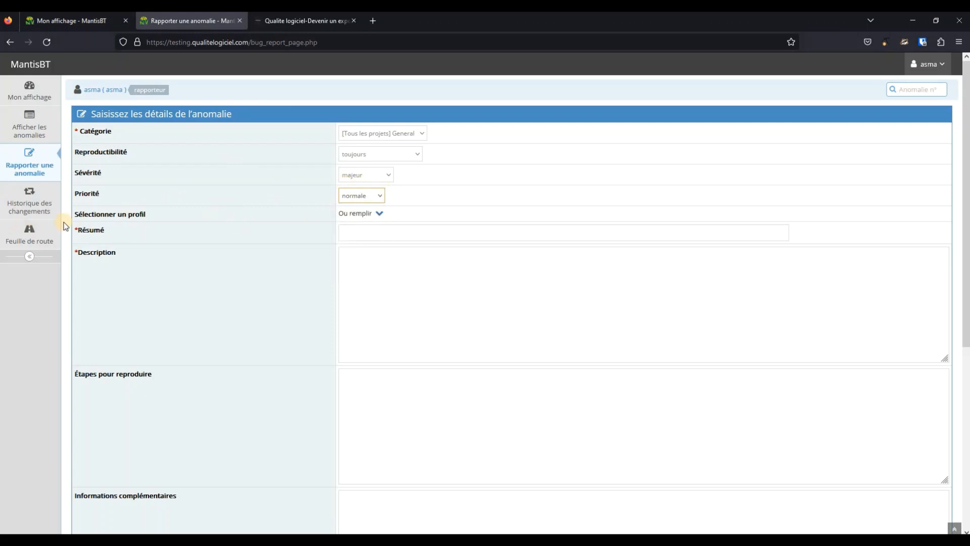
Examine the Résumé, Description, Étapes pour reproduire and Informations complémentaires fields and the remaining options of the anomaly form
left_click(354, 238)
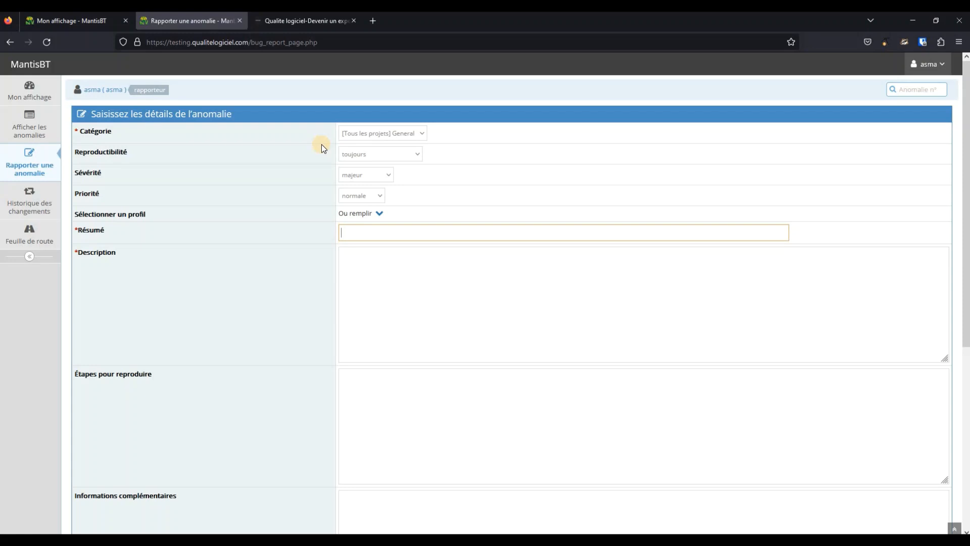
left_click(443, 306)
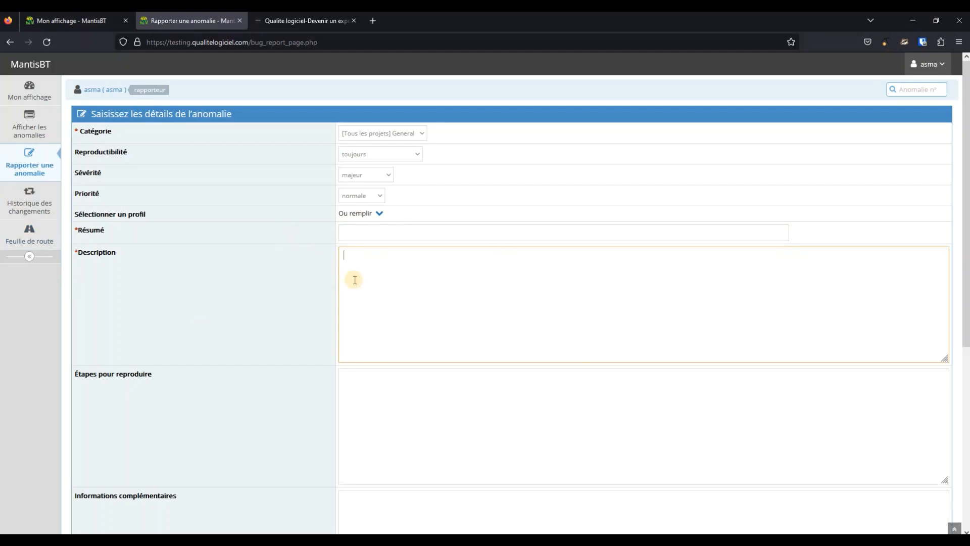
scroll(416, 340, "down", 2)
left_click(418, 339)
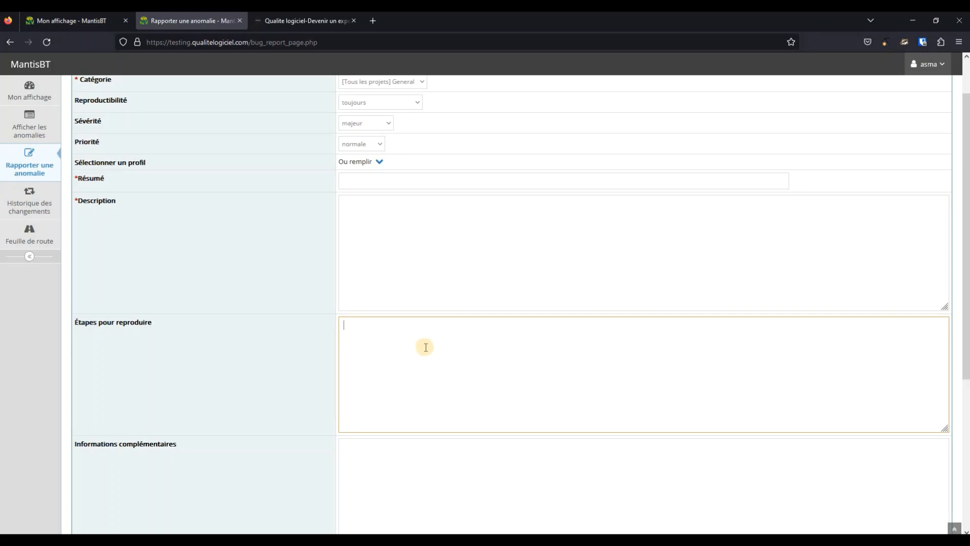
scroll(351, 335, "down", 3)
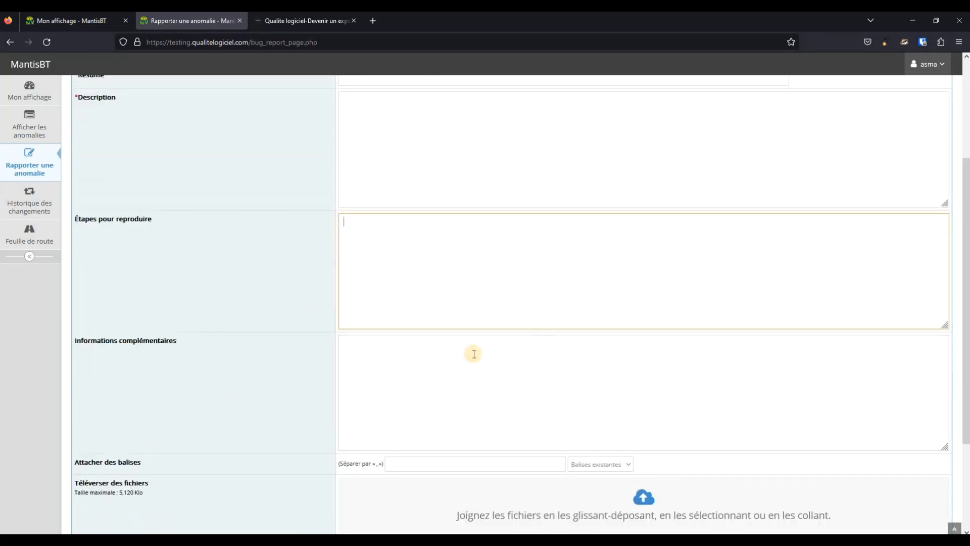
left_click(505, 378)
scroll(505, 378, "down", 3)
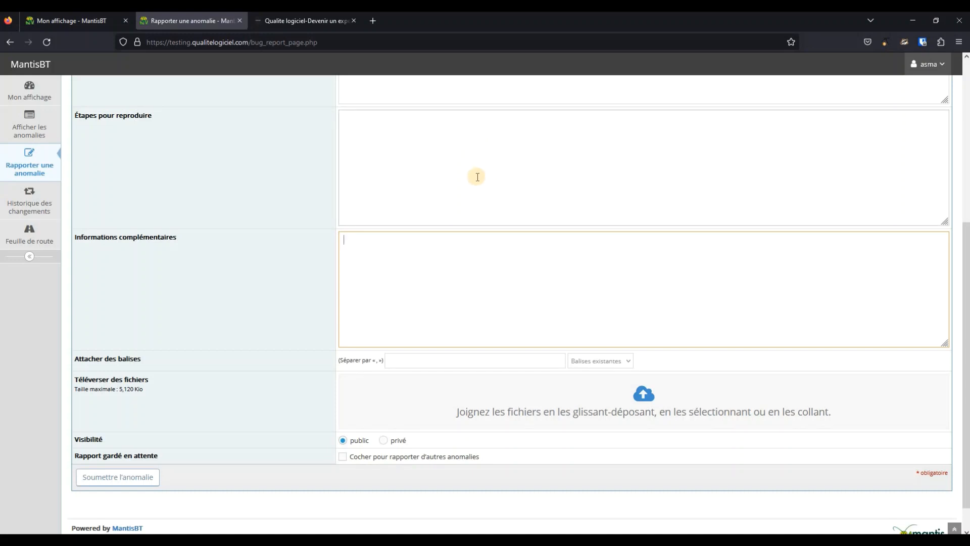
scroll(491, 211, "up", 5)
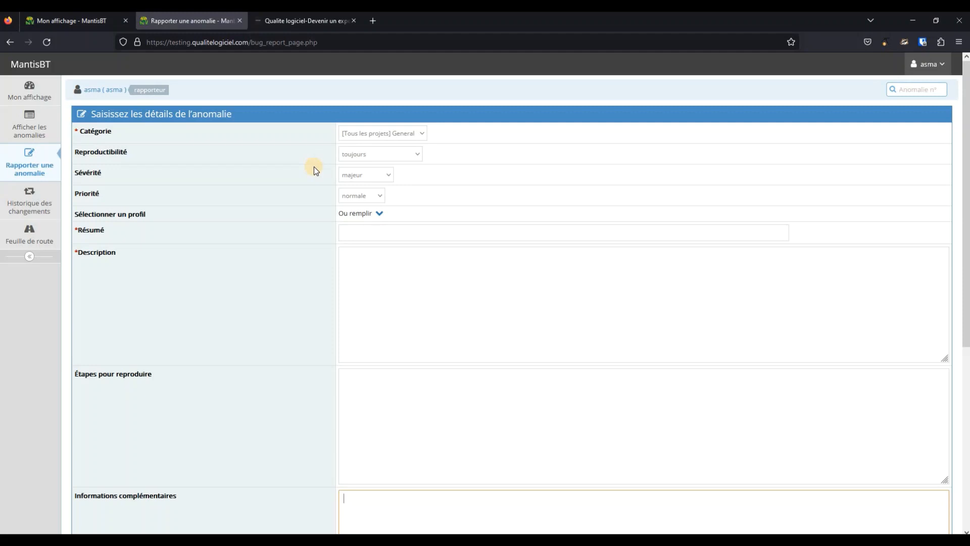
Review the Étapes pour reproduire field, the Priorité options and the other text fields of the anomaly form
left_click(407, 409)
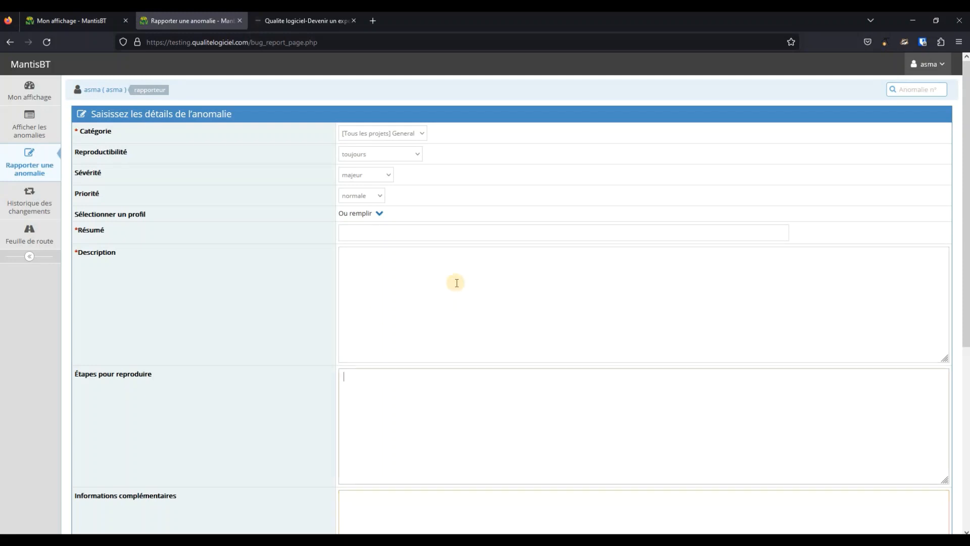
scroll(367, 303, "down", 1)
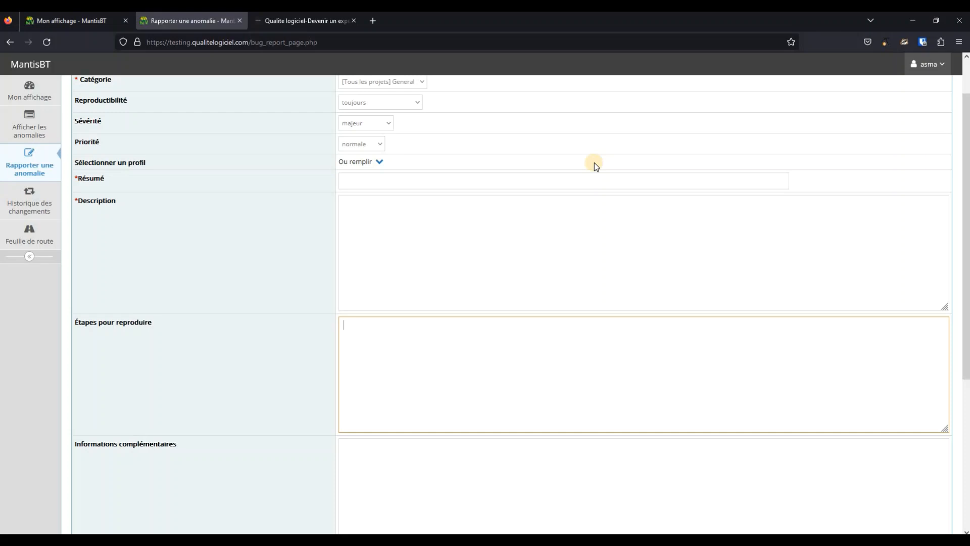
scroll(326, 179, "up", 2)
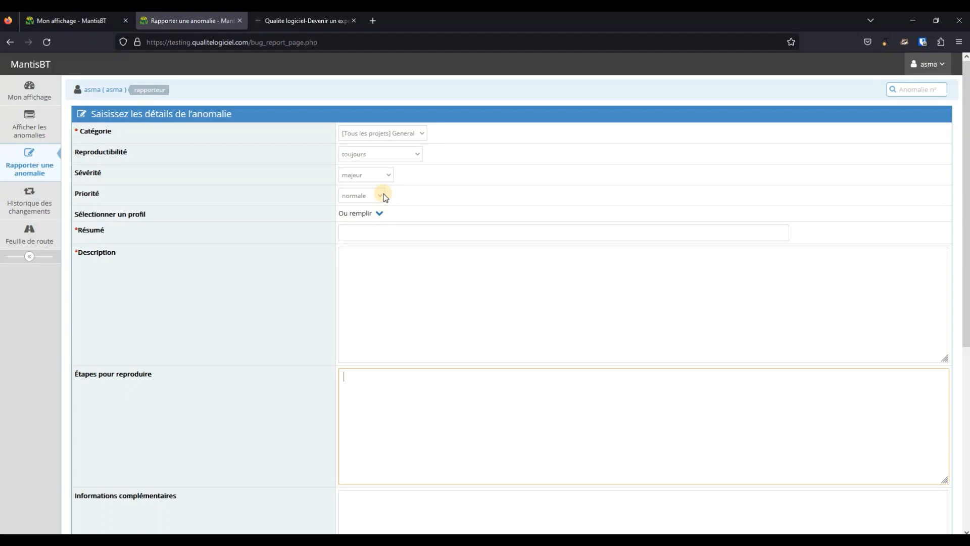
left_click(363, 195)
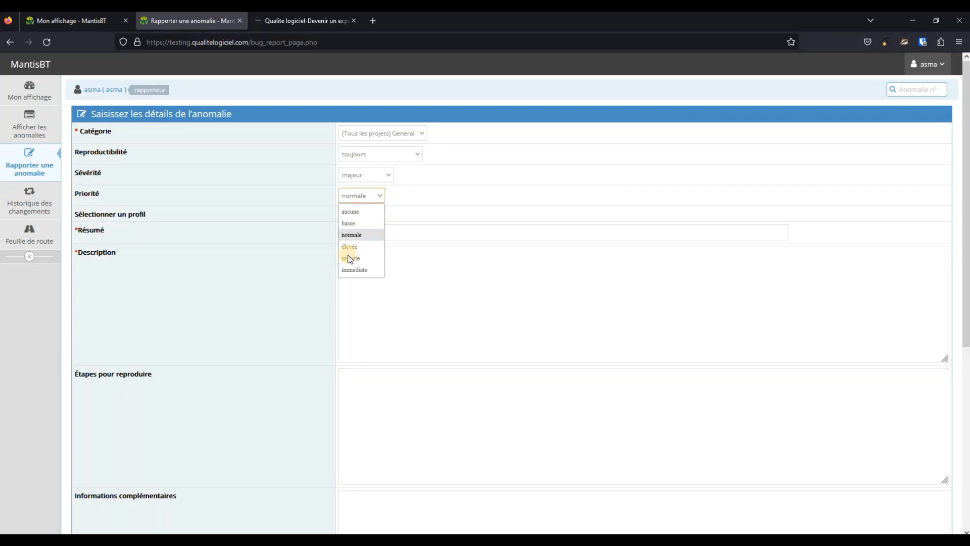
left_click(522, 360)
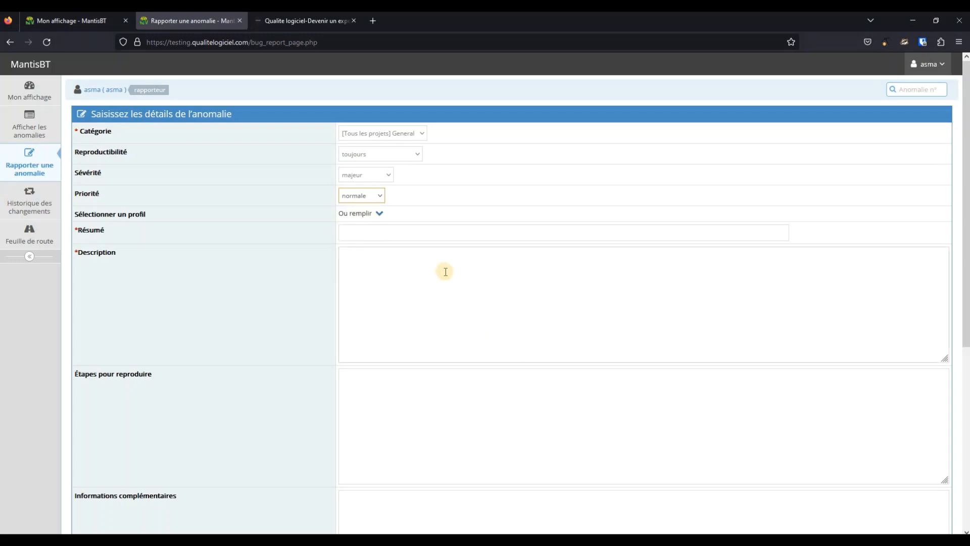
scroll(398, 201, "down", 3)
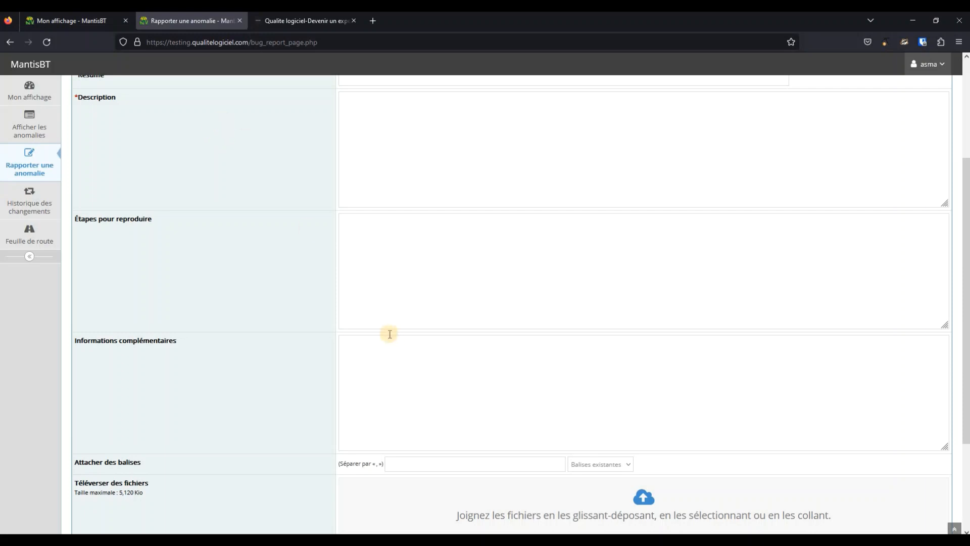
scroll(48, 253, "up", 1)
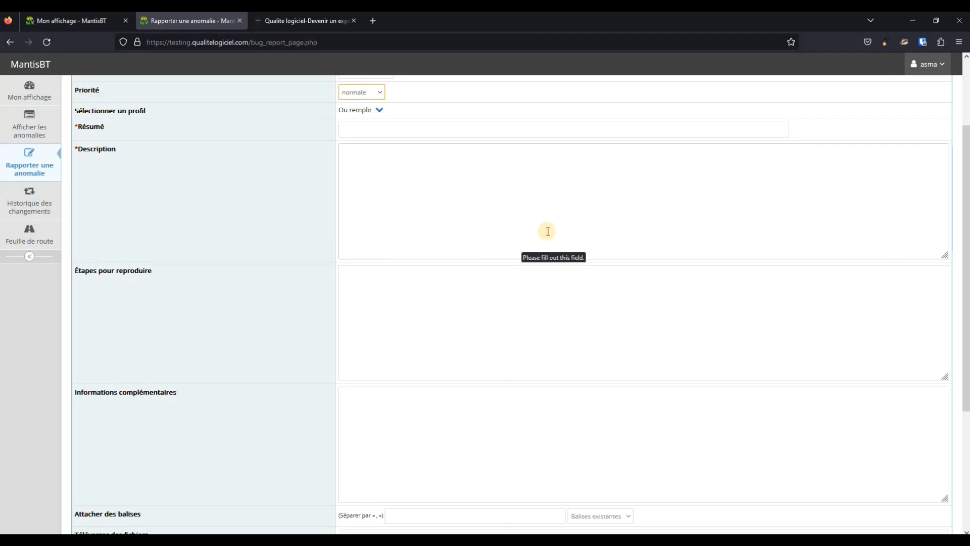
scroll(559, 232, "down", 2)
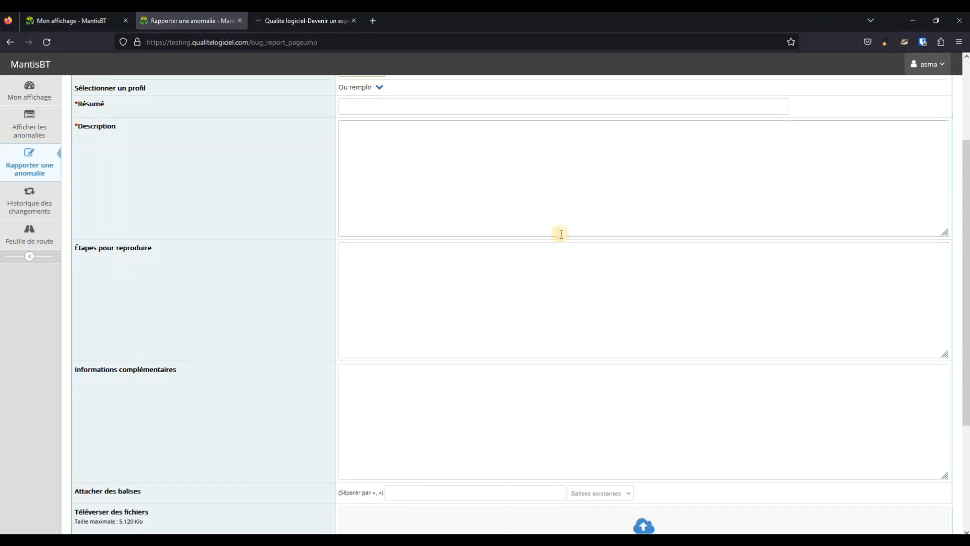
scroll(559, 232, "up", 2)
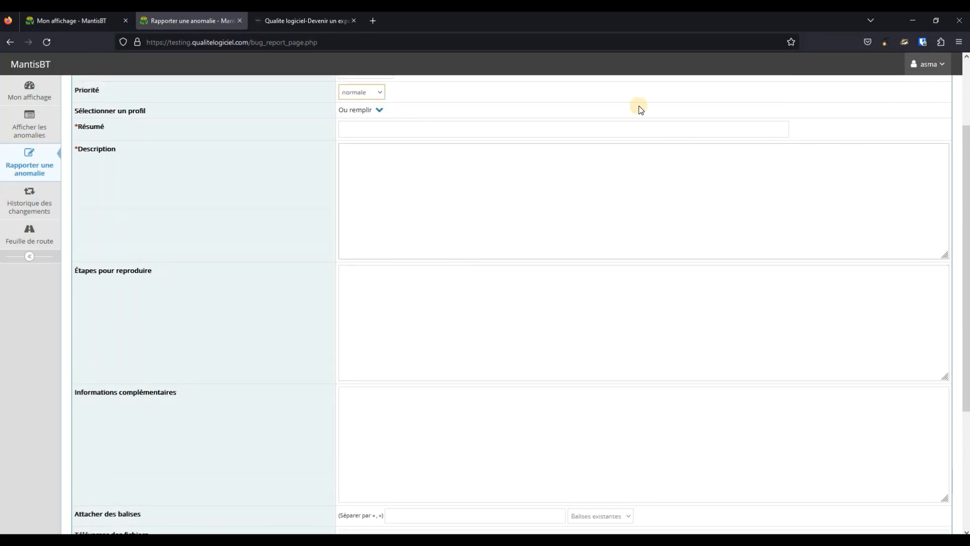
left_click(374, 132)
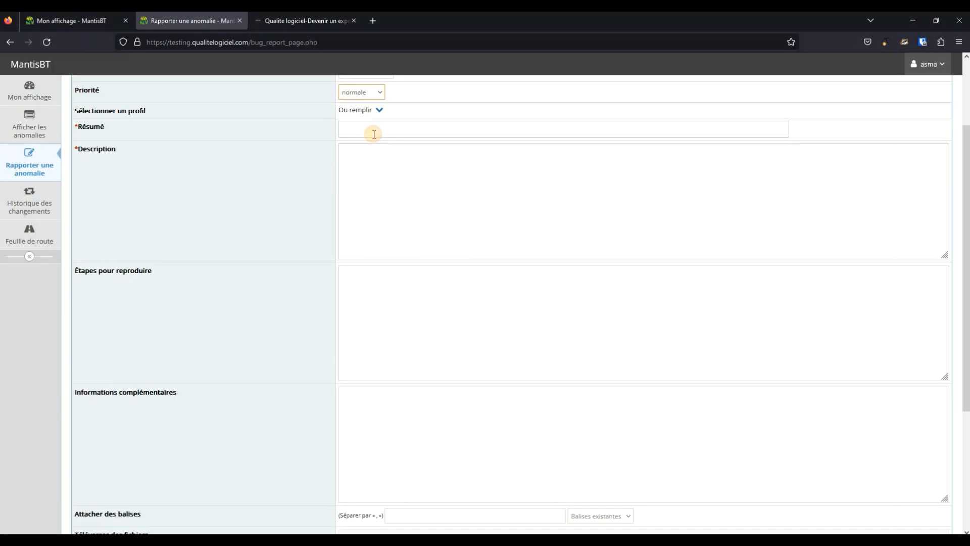
scroll(398, 227, "up", 3)
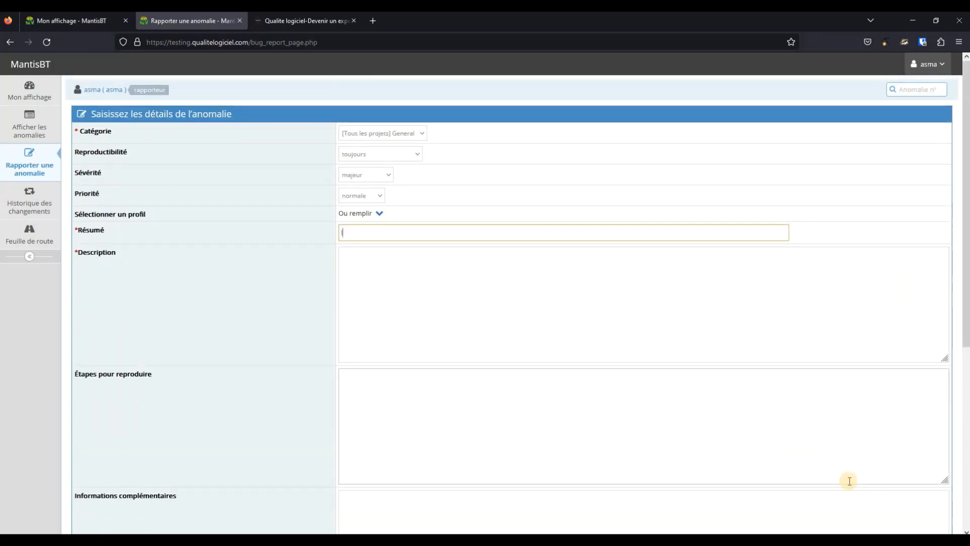
type("le =")
key("BackSpace")
key("BackSpace")
key("BackSpace")
type("es oag")
key("BackSpace")
key("BackSpace")
key("BackSpace")
type("pag")
key("BackSpace")
key("BackSpace")
type("ages <web")
key("BackSpace")
key("BackSpace")
key("BackSpace")
type("z<<")
key("BackSpace")
key("BackSpace")
key("BackSpace")
key("BackSpace")
key("BackSpace")
key("BackSpace")
key("BackSpace")
key("BackSpace")
key("BackSpace")
Enter "Pas moyen de changer la langue" as the anomaly's Résumé
type("Pas ml")
key("BackSpace")
type("oyen de changer la kan")
key("BackSpace")
key("BackSpace")
key("BackSpace")
type("langue")
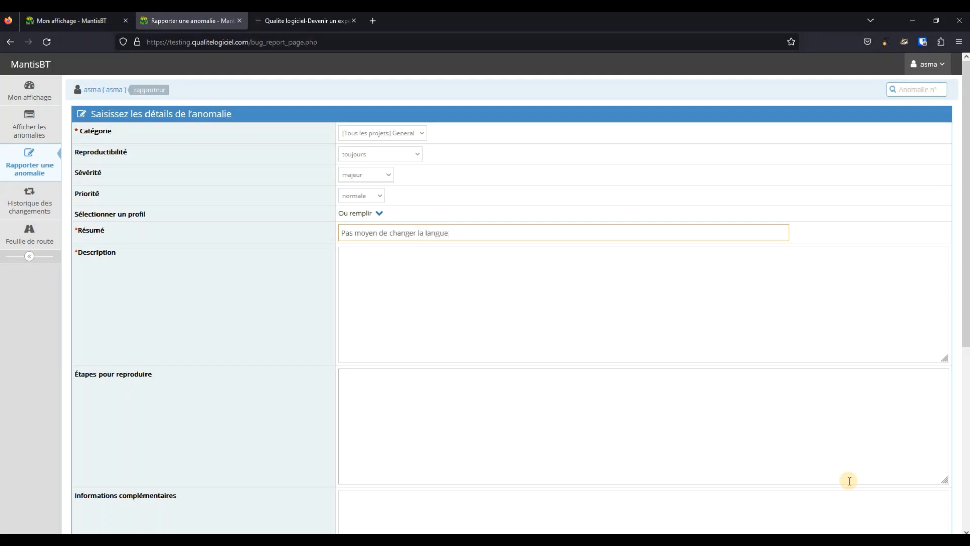
Fill in the Description with "Au niveau du site on a le contenu en français et on pas les boutons pour modifier et choisir une autre langue"
key("Tab")
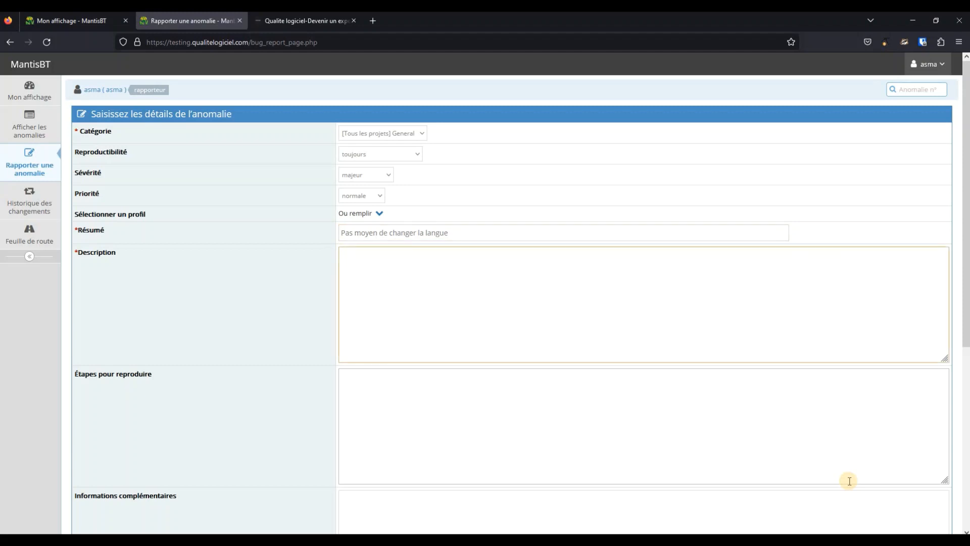
type("Au ni veau du site")
key("BackSpace")
key("BackSpace")
key("BackSpace")
key("BackSpace")
key("BackSpace")
key("BackSpace")
key("BackSpace")
key("BackSpace")
key("BackSpace")
key("BackSpace")
key("BackSpace")
key("BackSpace")
key("BackSpace")
type("veau du site i ion n'a")
key("BackSpace")
key("BackSpace")
type("a le contenu en frn")
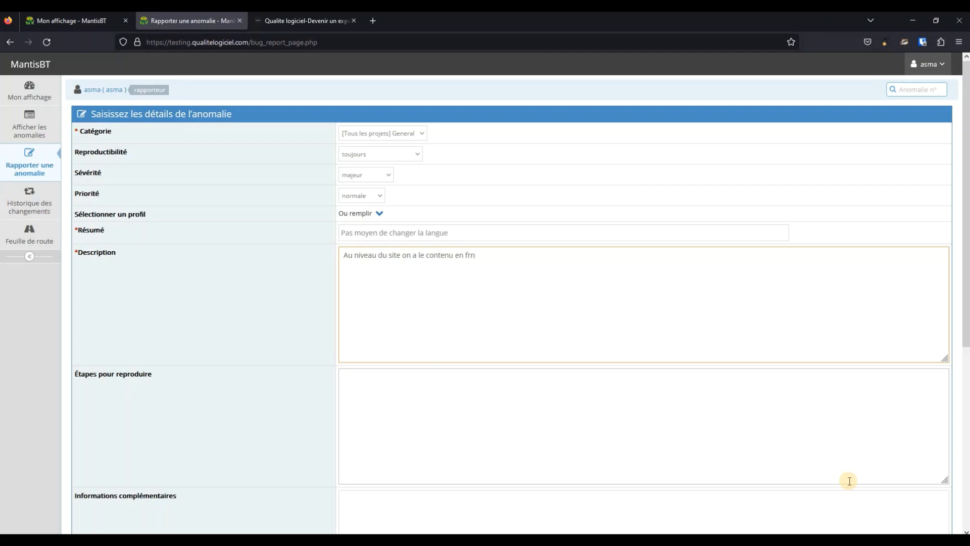
type("nçais et on pas kes boutons pour modifie")
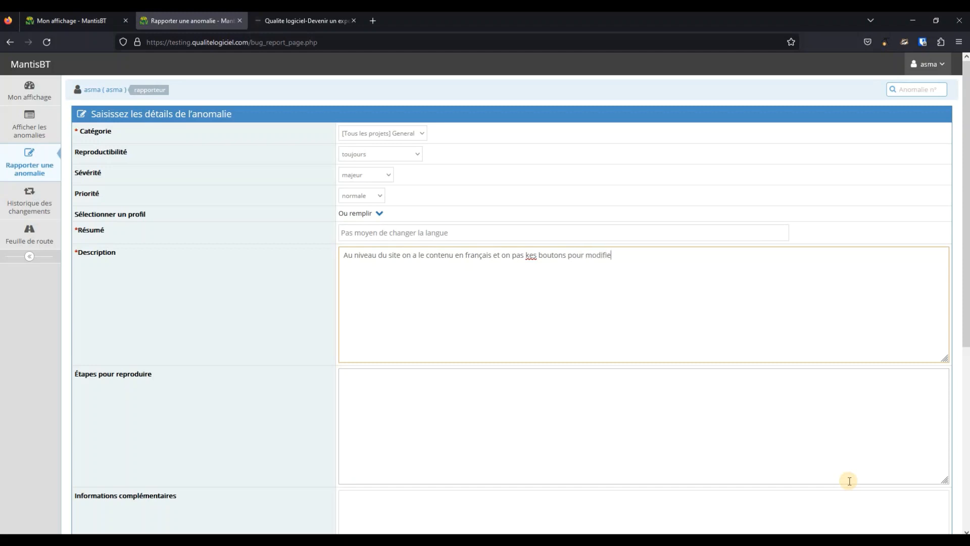
type("r et choisier ent")
key("BackSpace")
key("BackSpace")
key("BackSpace")
key("BackSpace")
key("BackSpace")
type("une autre kan")
key("BackSpace")
key("BackSpace")
key("BackSpace")
type("la ngue==")
key("BackSpace")
key("BackSpace")
key("BackSpace")
key("BackSpace")
key("BackSpace")
key("BackSpace")
key("BackSpace")
type("ngues")
key("Tab")
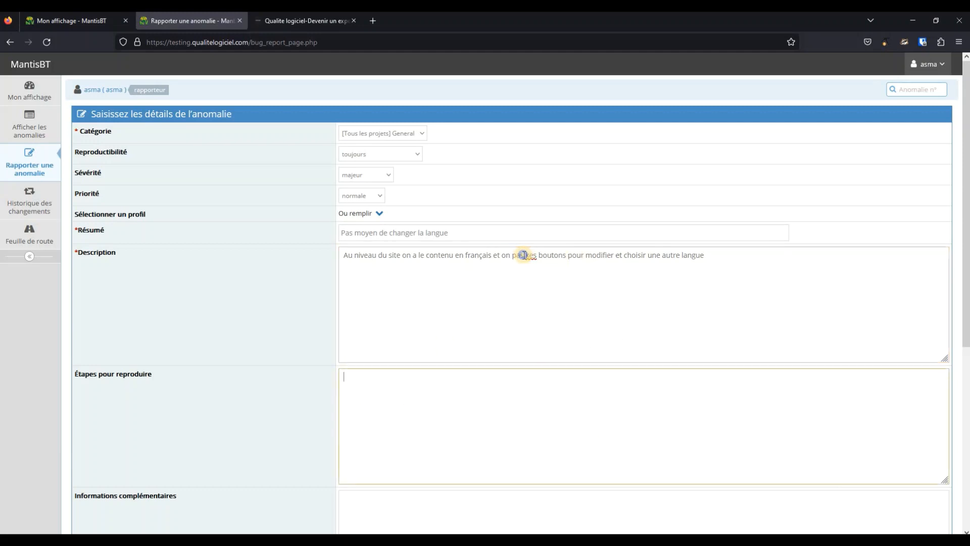
right_click(524, 255)
left_click(530, 258)
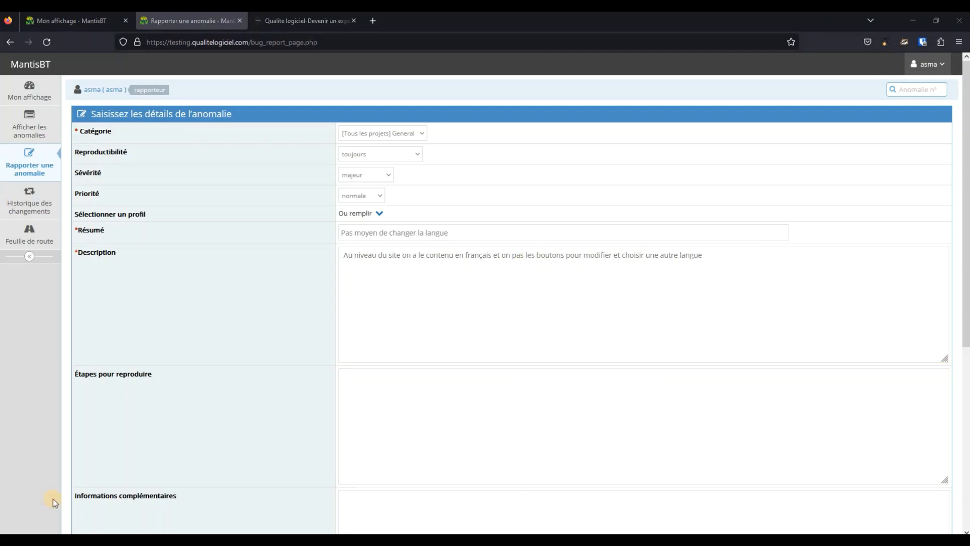
left_click(480, 405)
type("A")
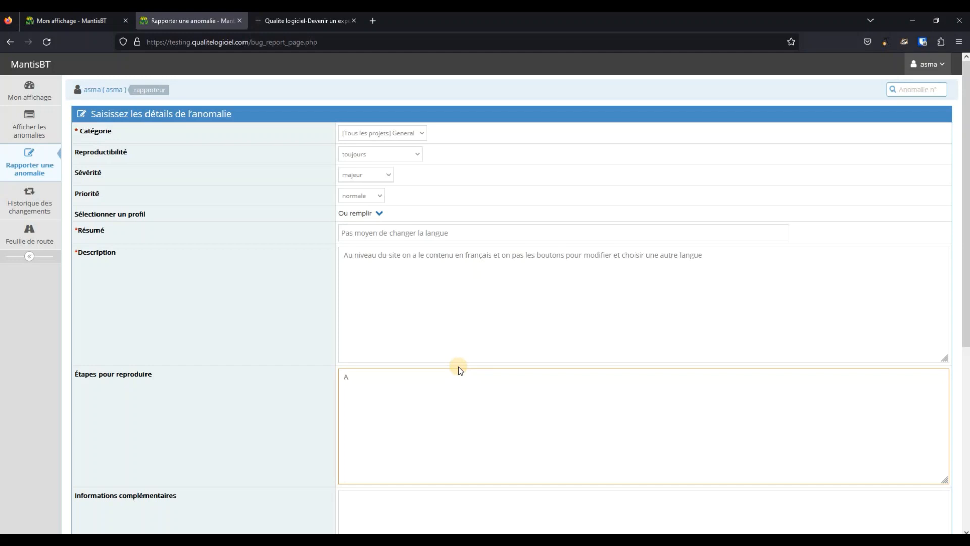
type("r sur le site www.qualiy")
type("elogiciel.c")
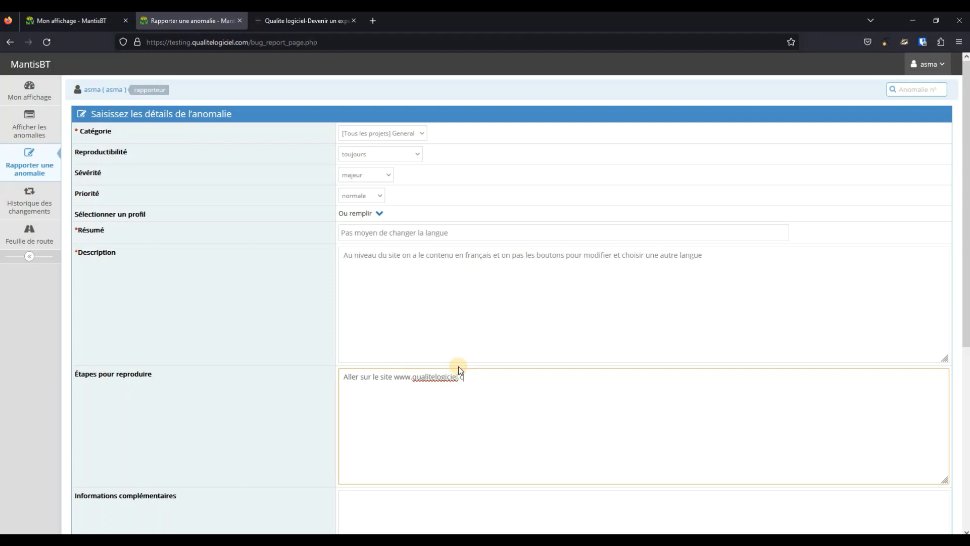
type("om")
key("Return")
type("aller dans l'onglet")
Check the home page's menu entry on the Qualite logiciel website and complete the second reproduction line with "Accueil"
left_click(323, 20)
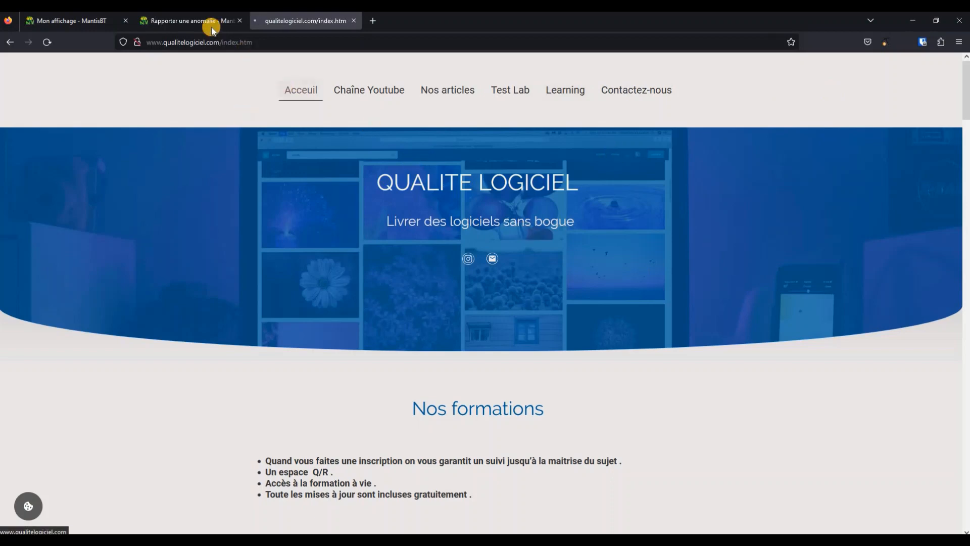
left_click(192, 20)
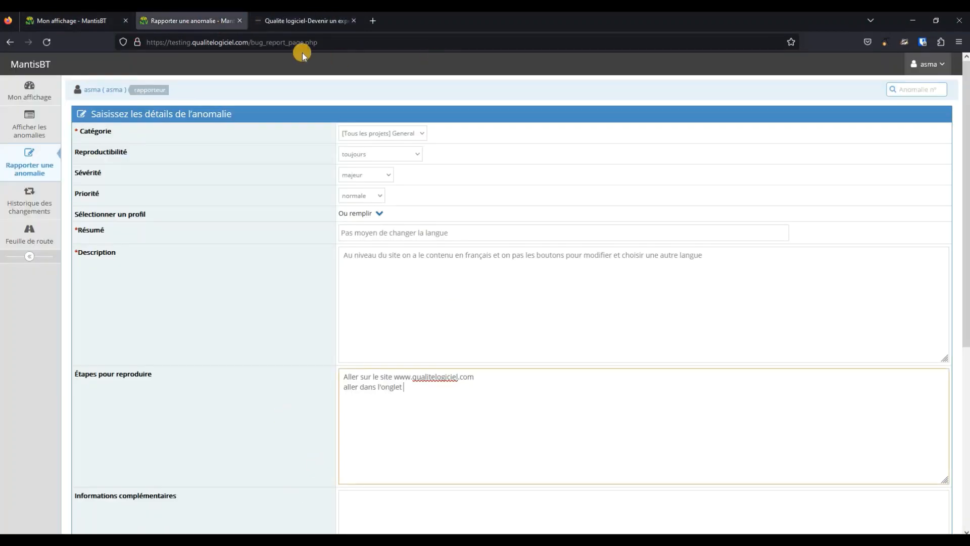
left_click(301, 26)
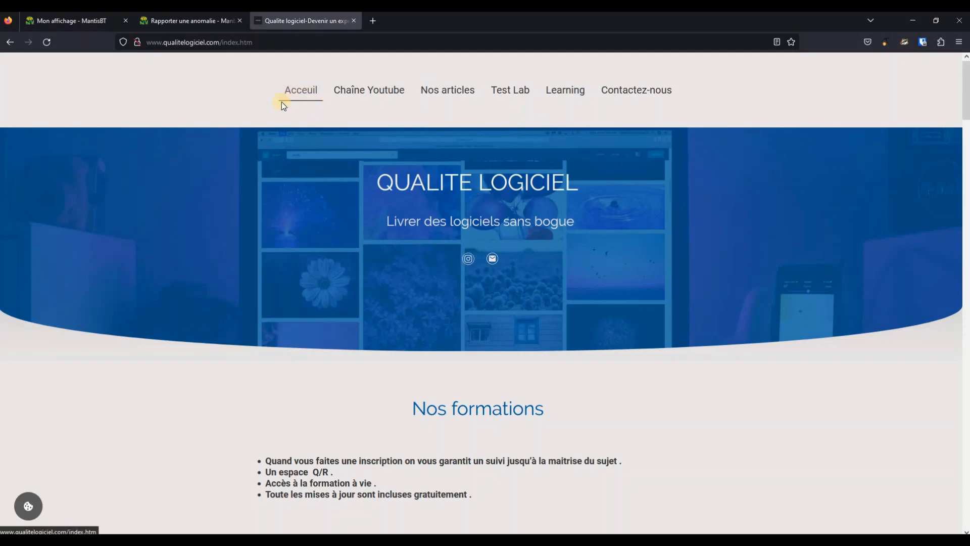
left_click(167, 22)
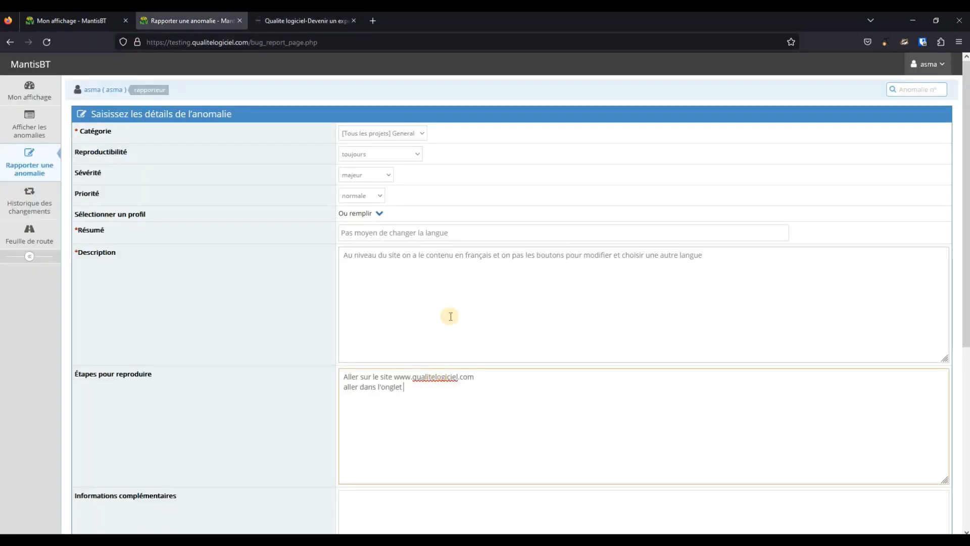
type("Accueil ")
Add a third reproduction line reading "le choix de modifier la langue n'est pas présent"
type("le choix de")
type(" modif")
type("ier la langue")
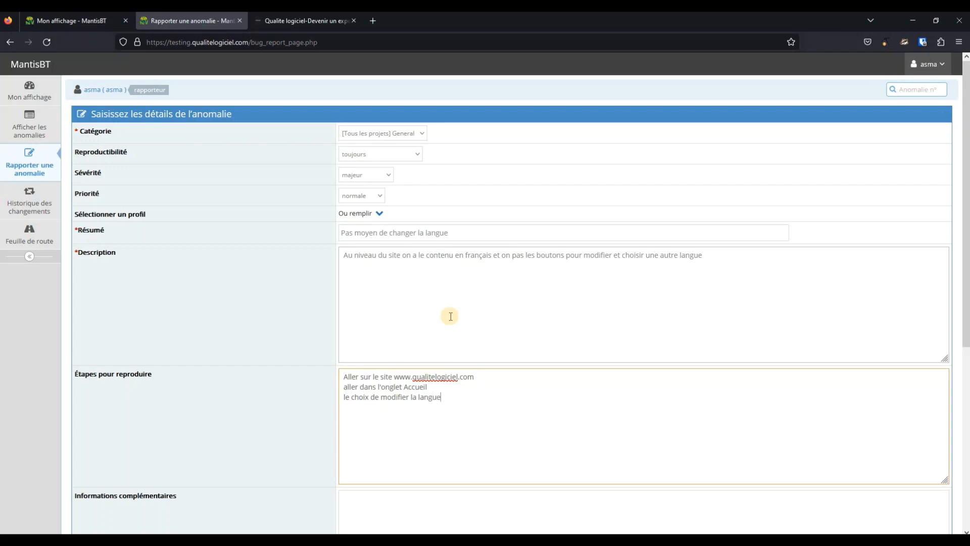
key("BackSpace")
type("e n'es")
type("t pas")
type(" pt")
type("résent")
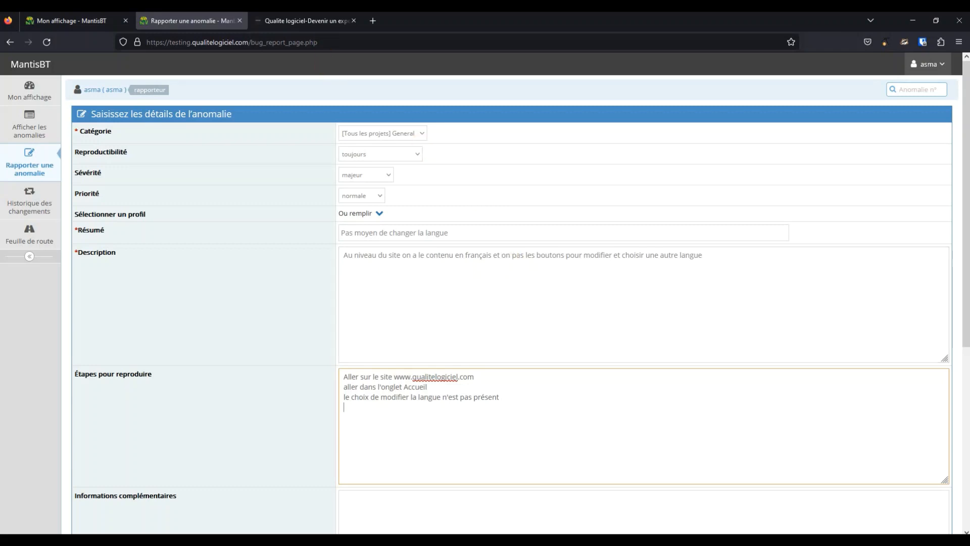
Examine the other pages of the Qualite logiciel website for a language switch and compare them with the reproduction steps in the anomaly form
left_click(331, 26)
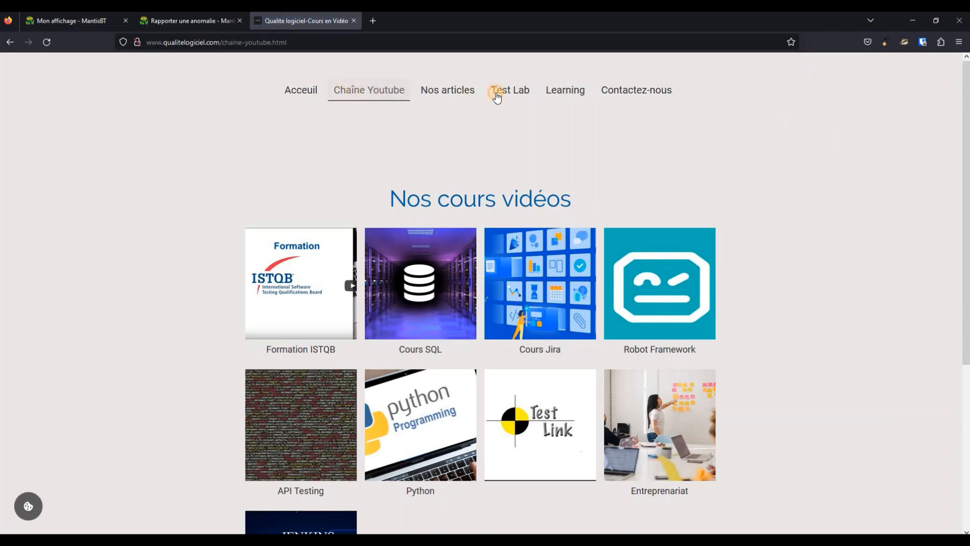
left_click(578, 91)
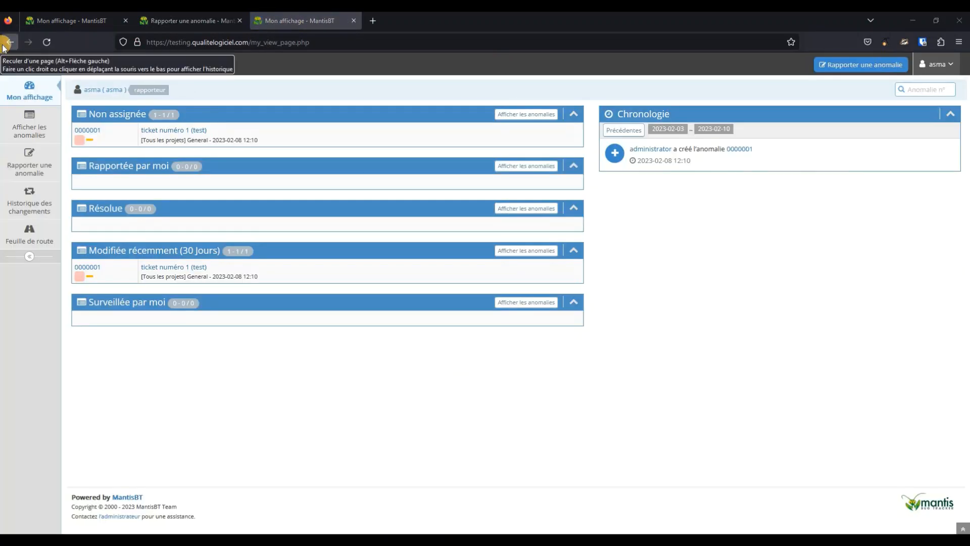
left_click(4, 45)
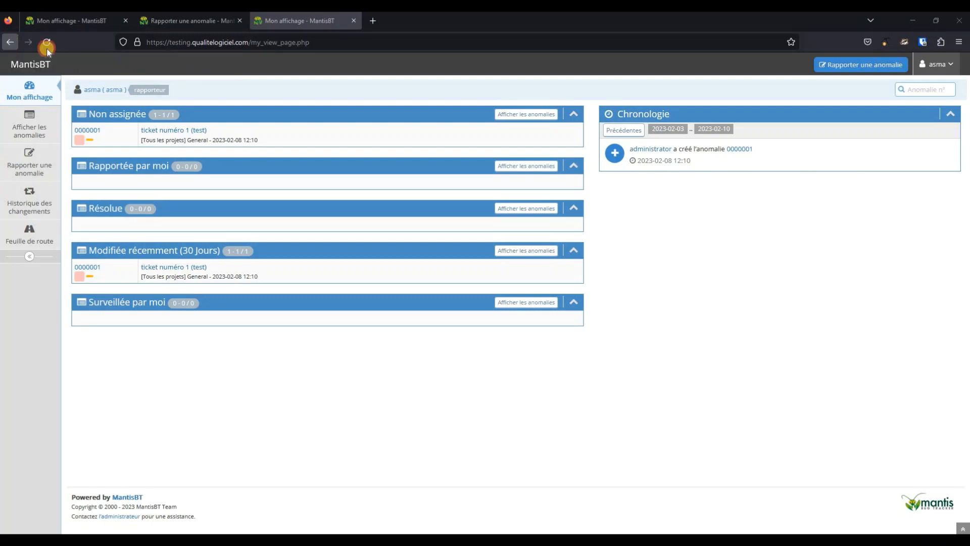
left_click(195, 23)
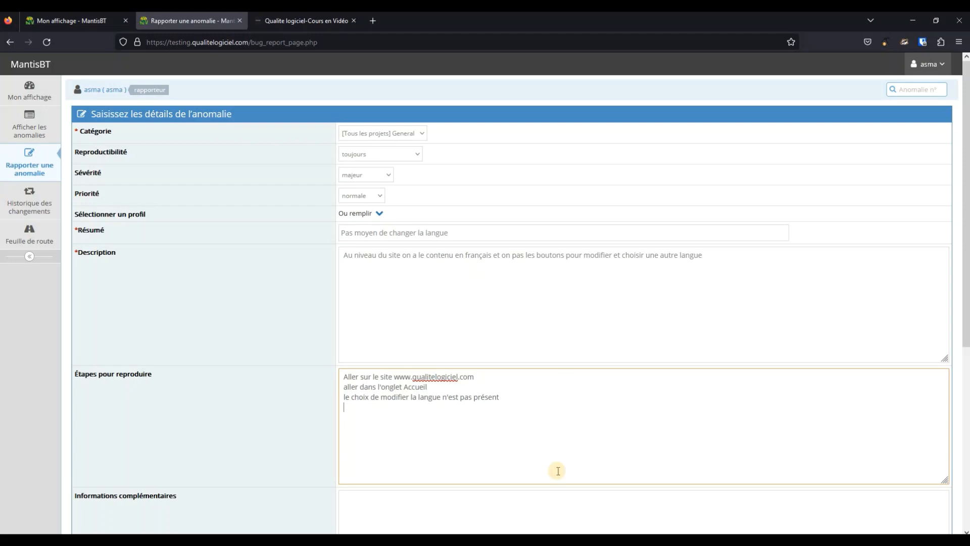
scroll(584, 417, "down", 2)
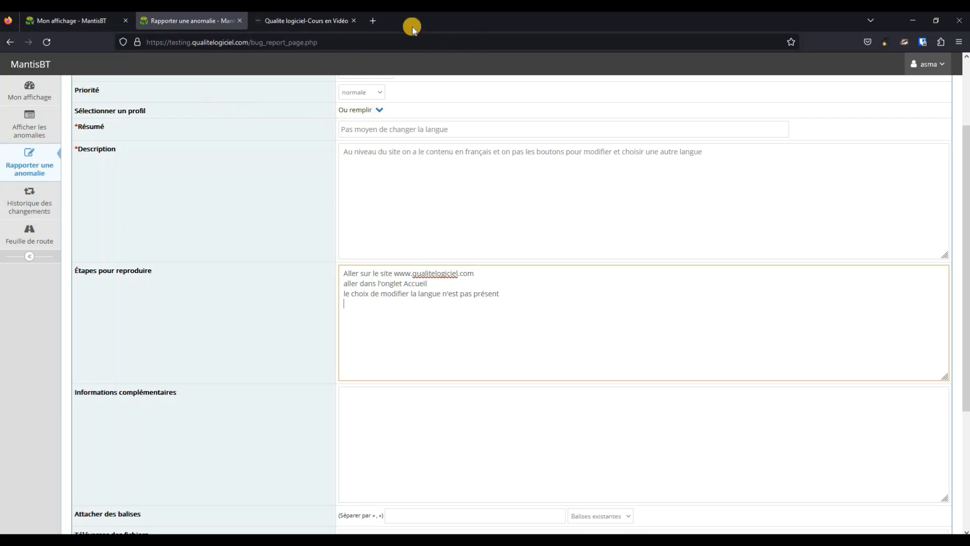
left_click(304, 26)
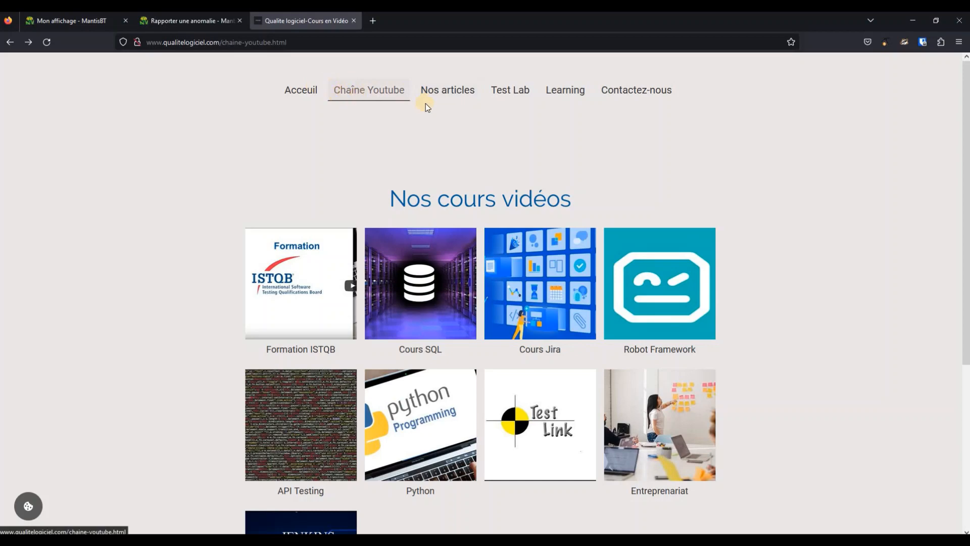
left_click(212, 22)
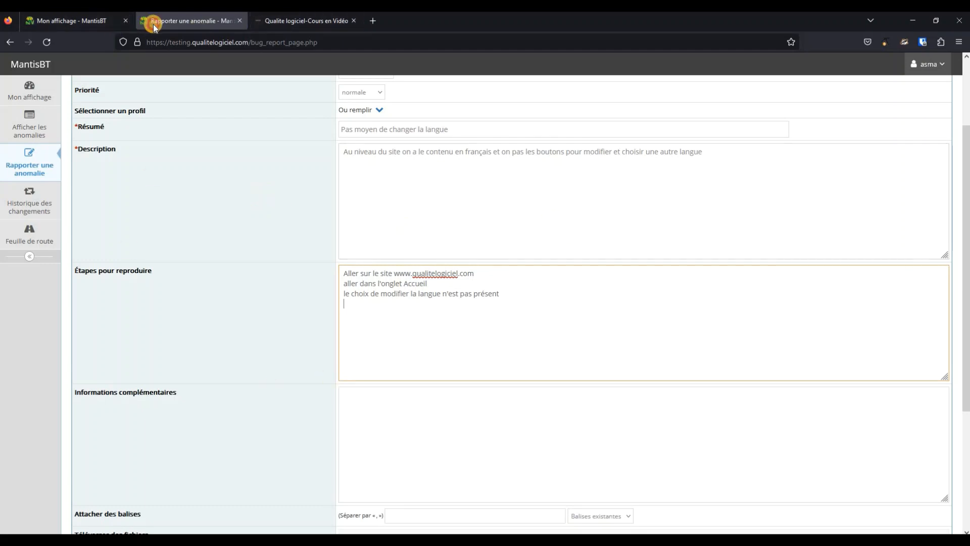
left_click(196, 25)
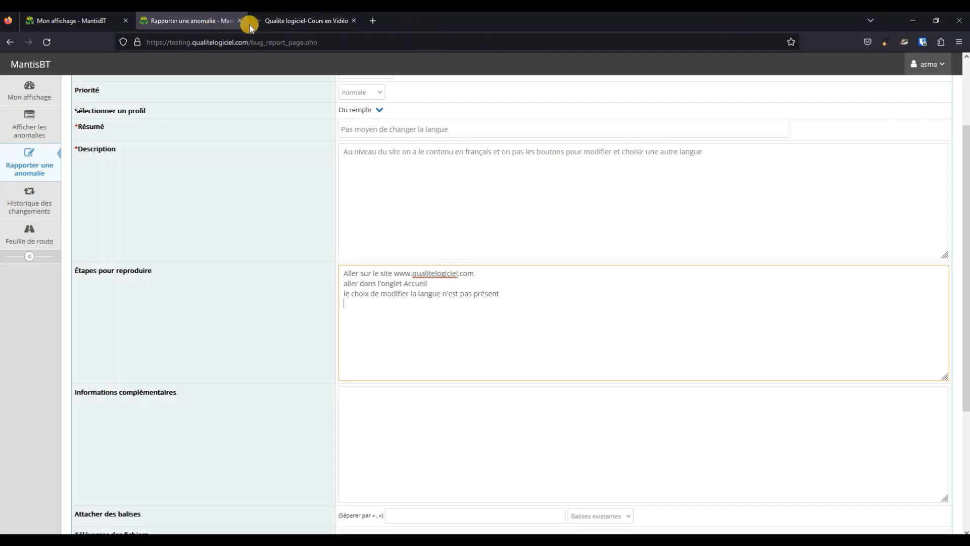
left_click(280, 21)
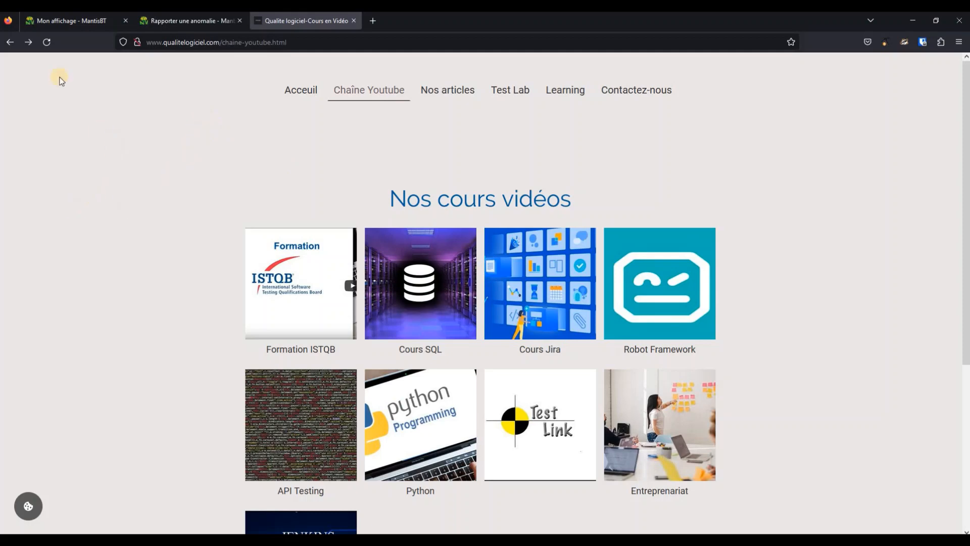
left_click(195, 24)
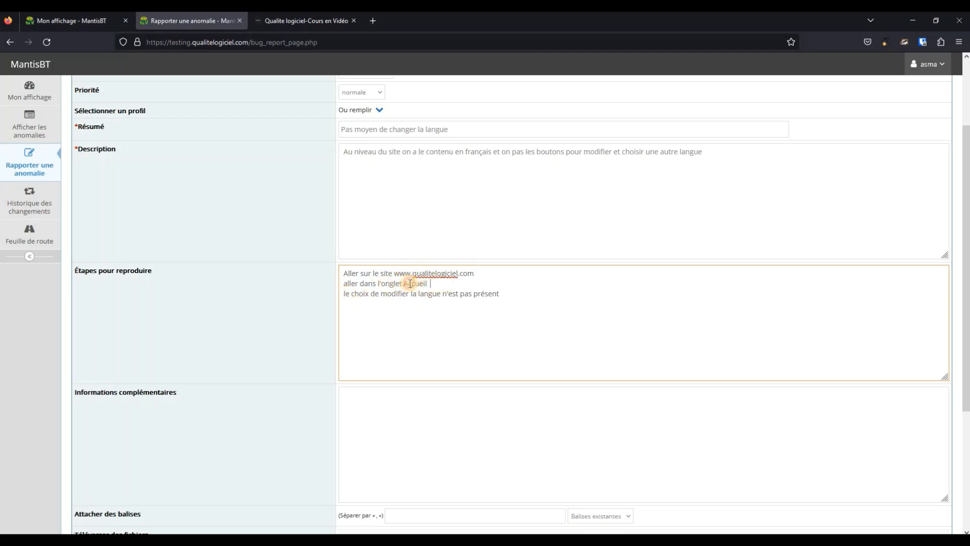
Add "le probleme est présent sur toutes les pages web su sites" beneath the reproduction steps, separated by a blank line
left_click_drag(407, 284, 430, 284)
scroll(516, 260, "down", 2)
left_click(382, 233)
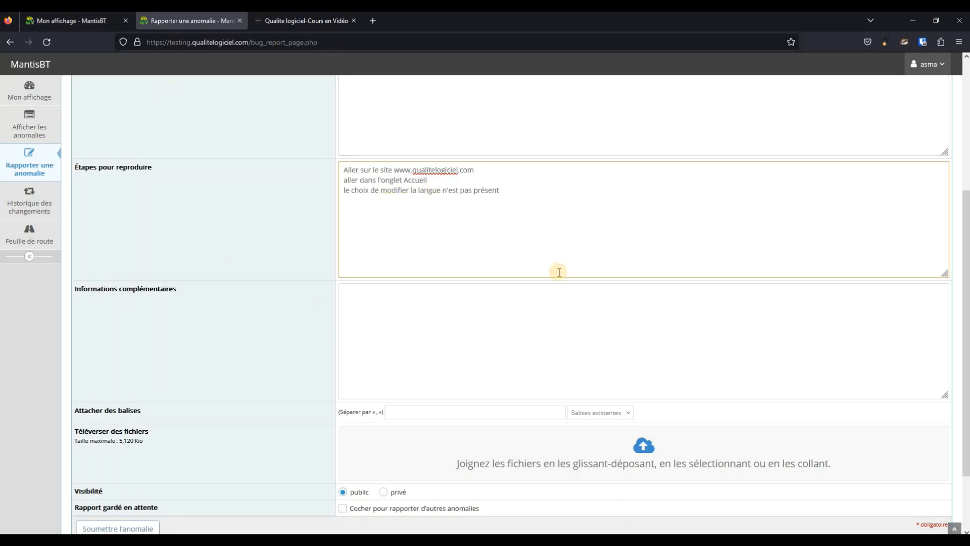
key("Return")
type("le probleme e")
type("st présent")
type(" su")
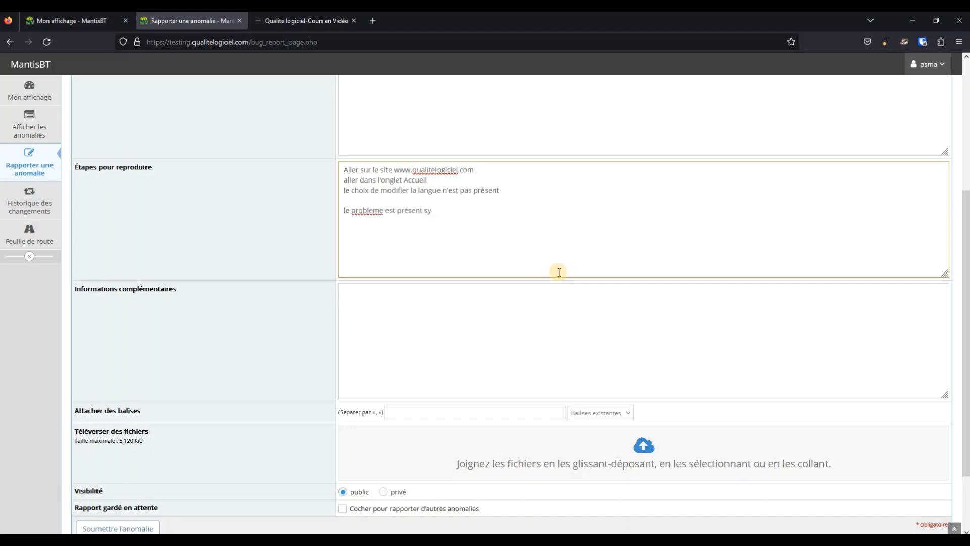
type("r toutes les p")
key("Tab")
type("g")
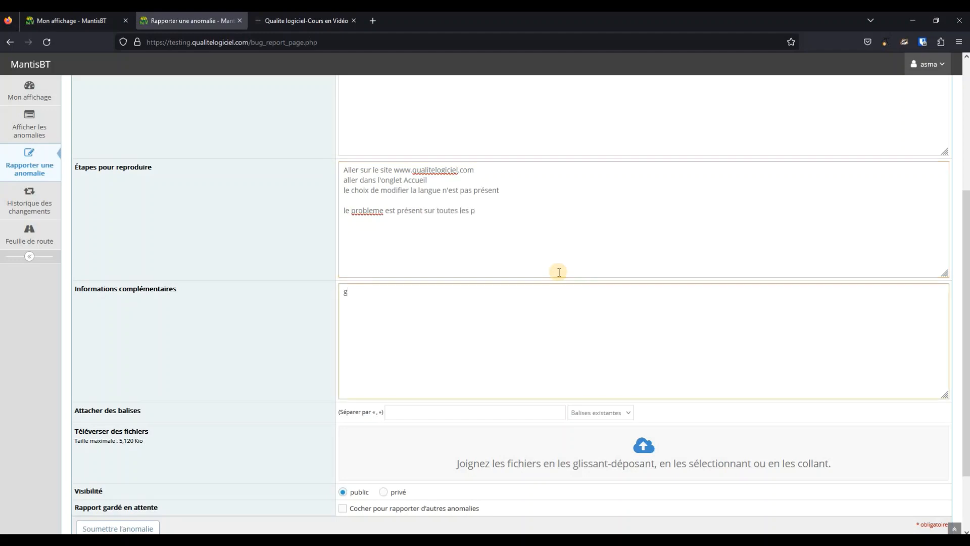
key("shift+Tab")
type("a")
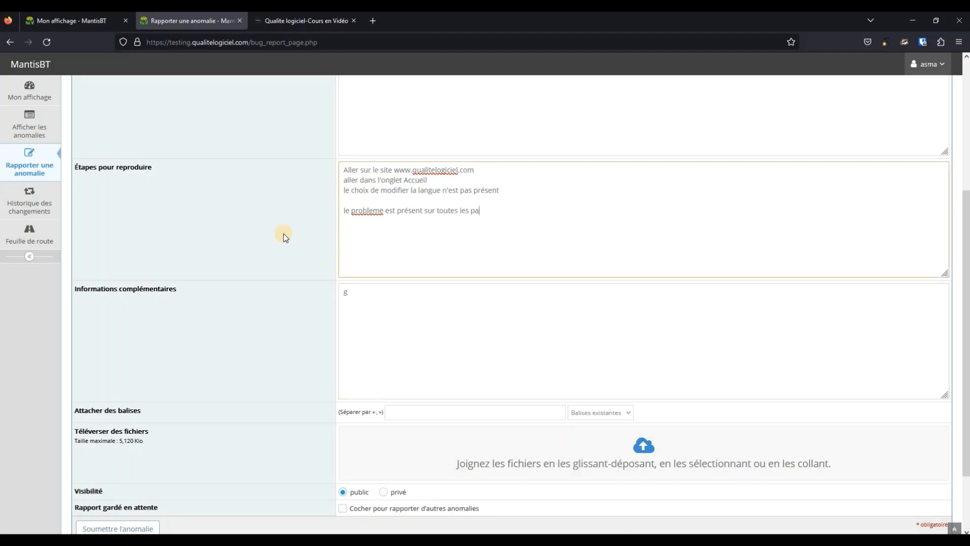
type("ges web su sites")
Replace the stray letter in Informations complémentaires with "RAS" and submit the anomaly
left_click(345, 294)
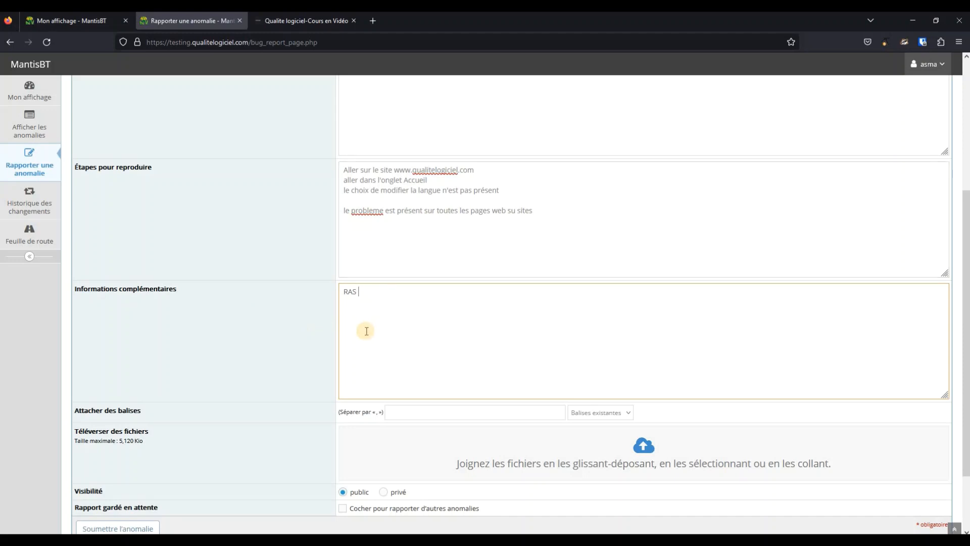
scroll(378, 378, "down", 3)
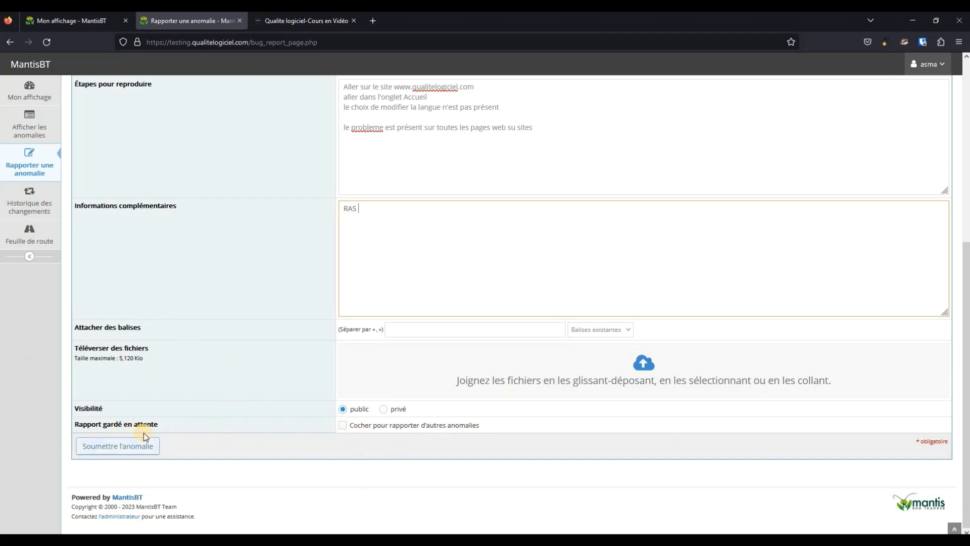
left_click(91, 448)
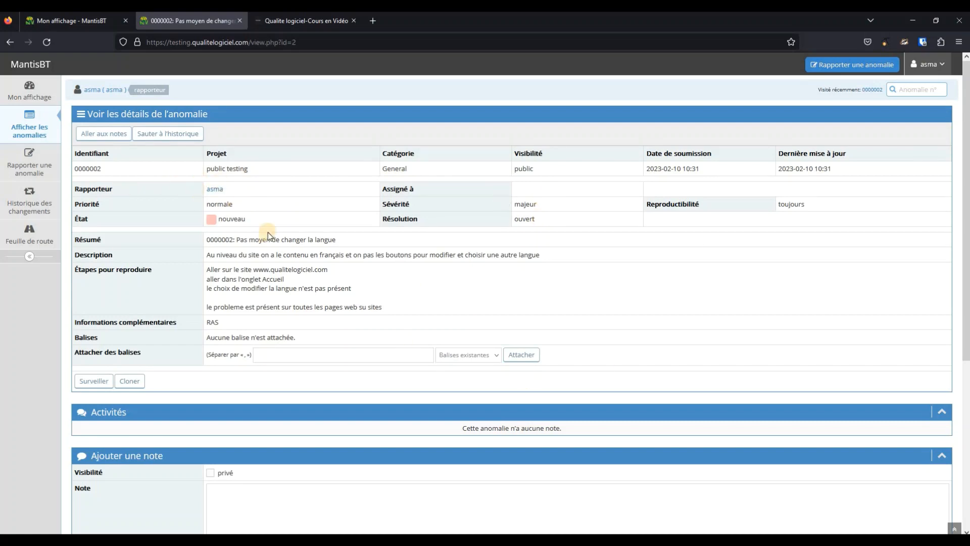
Review the submitted anomaly's details, activities, note section, file upload area and history
scroll(302, 289, "down", 3)
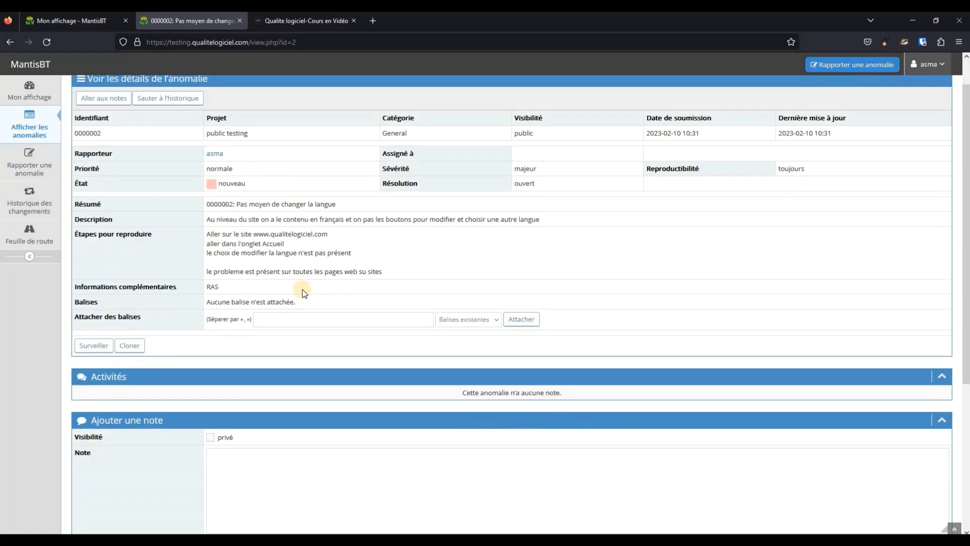
scroll(356, 440, "down", 2)
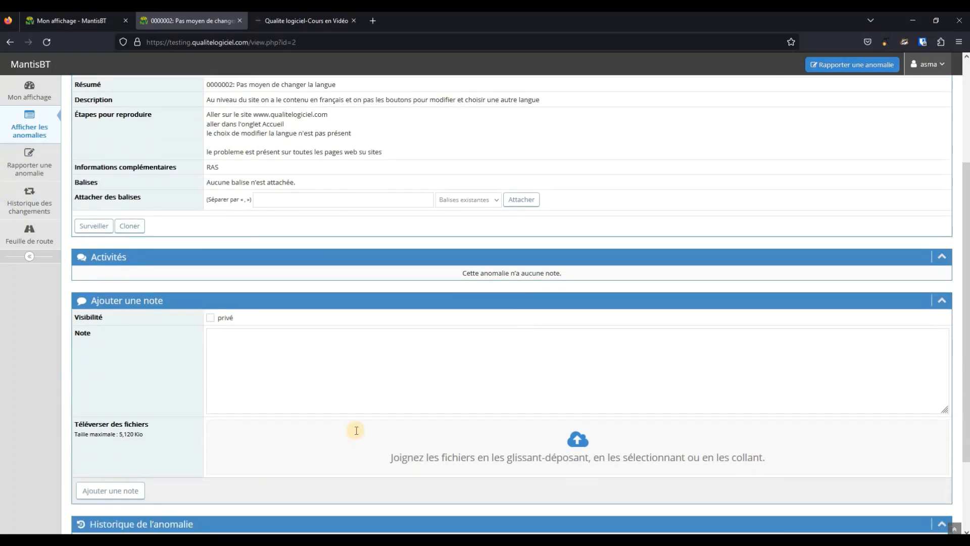
scroll(531, 338, "up", 1)
scroll(582, 400, "down", 3)
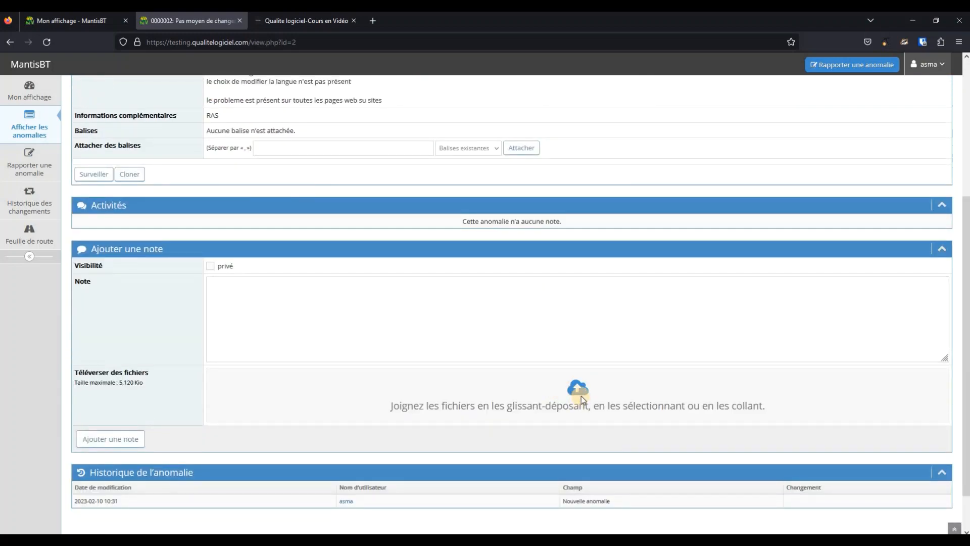
scroll(581, 396, "down", 1)
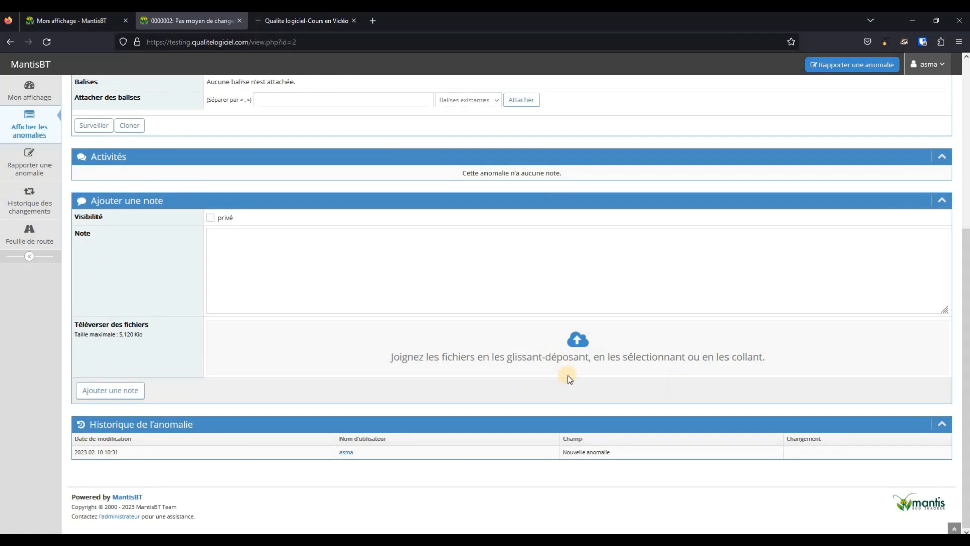
scroll(442, 292, "up", 3)
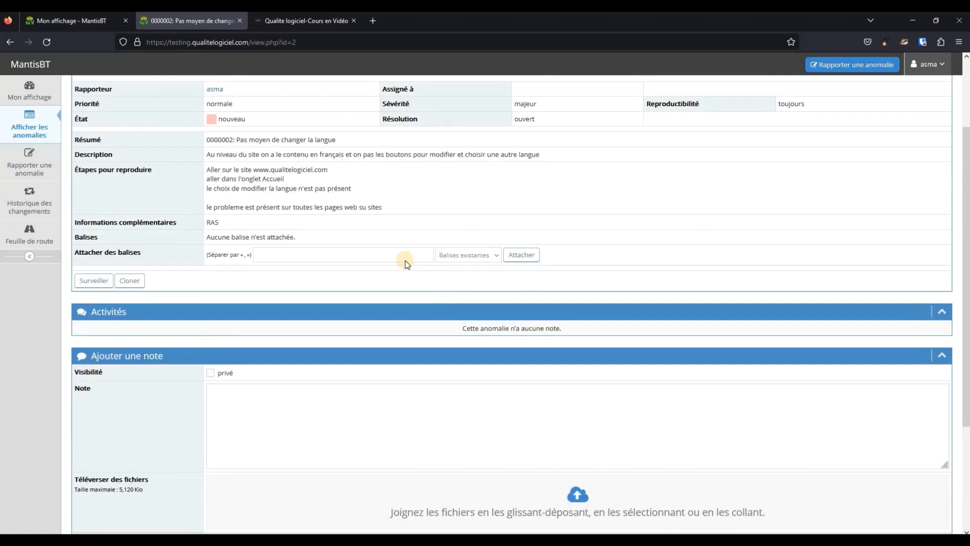
scroll(407, 264, "up", 2)
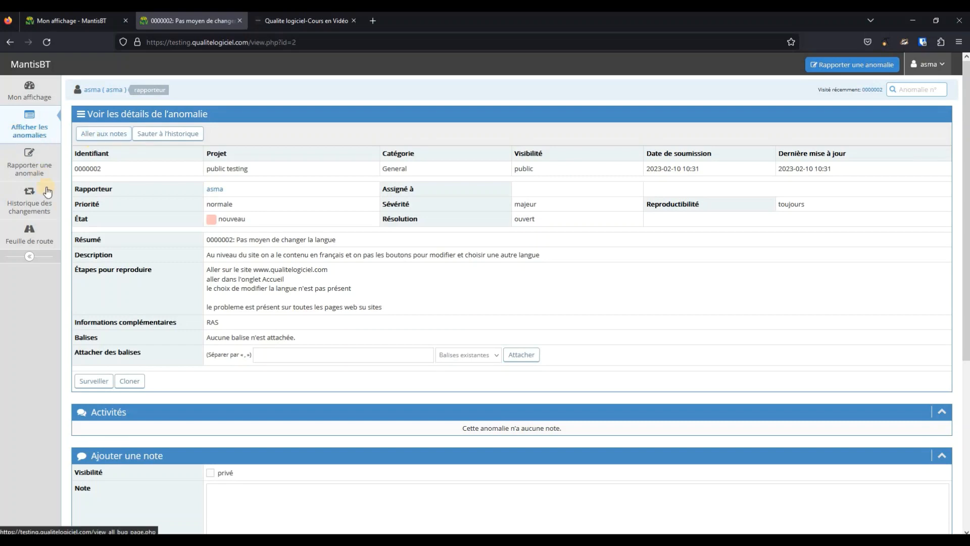
Check the project's list of changes and open the anomaly "Pas moyen de changer la langue" from the anomaly list
left_click(35, 207)
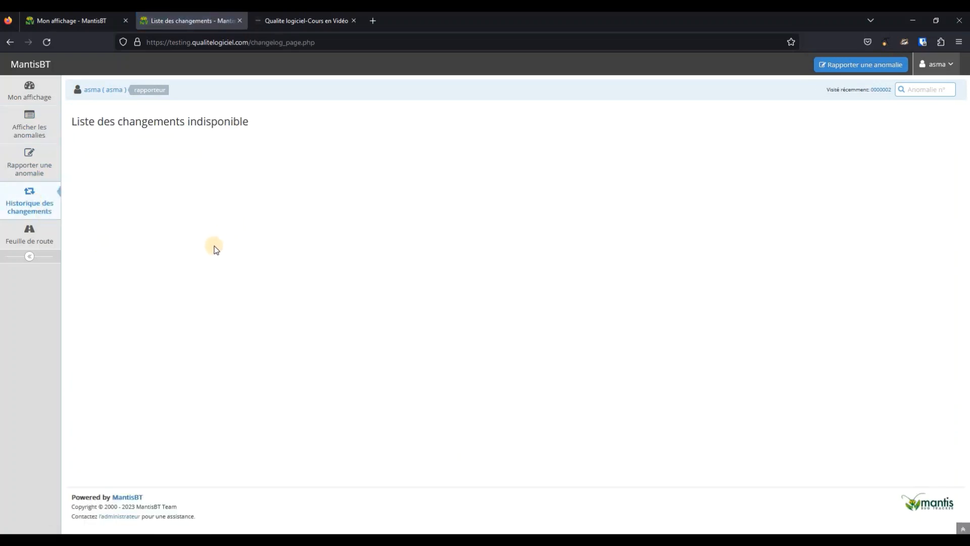
mouse_move(57, 112)
left_mouse_down()
mouse_move(83, 119)
mouse_move(70, 123)
left_mouse_up()
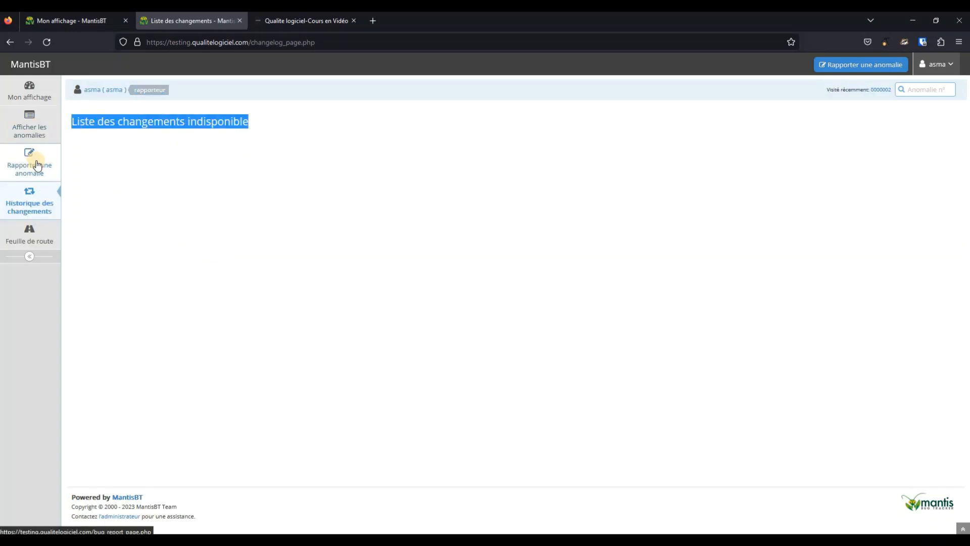
left_click(34, 140)
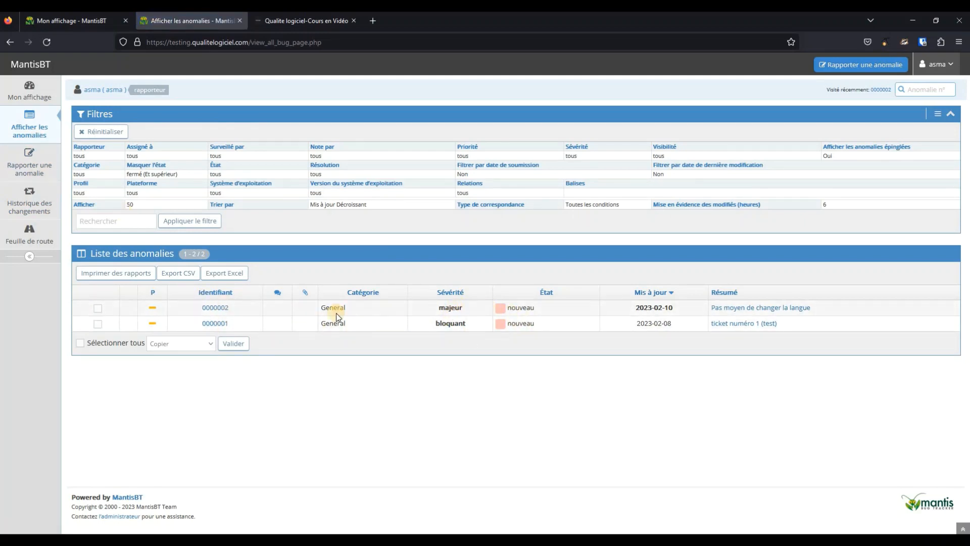
left_click(781, 310)
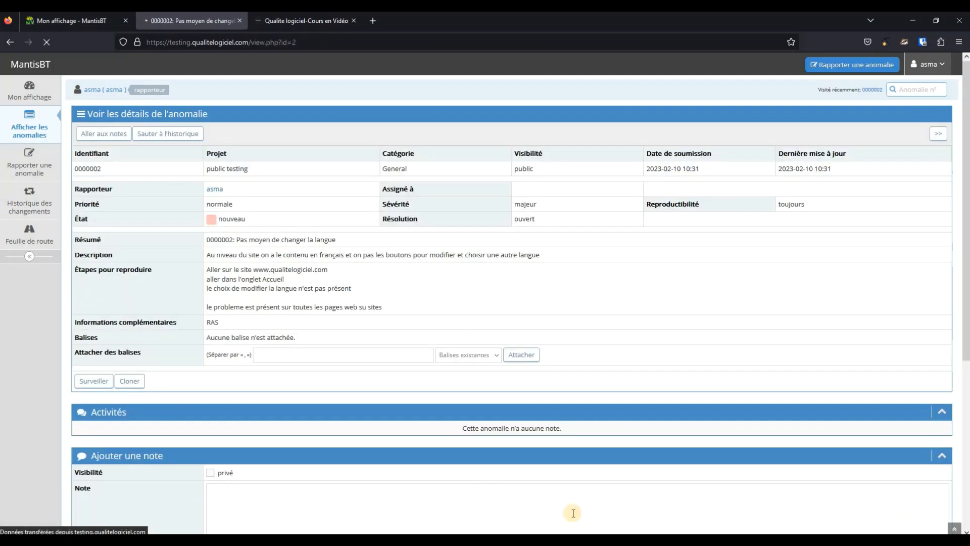
Review the anomaly's details, notes and history, focusing on the reproduction steps and the remark that the problem affects all web pages
scroll(520, 349, "down", 3)
scroll(182, 296, "down", 2)
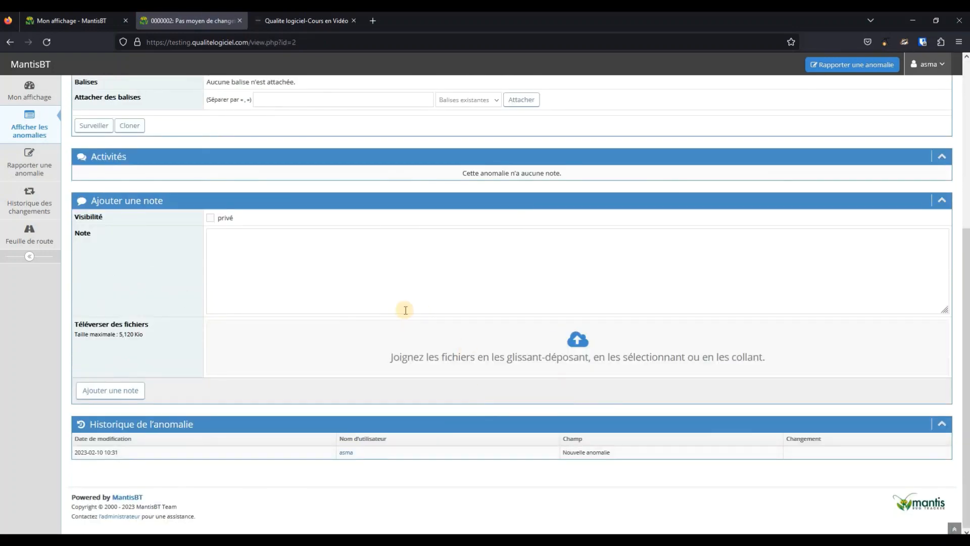
scroll(387, 308, "up", 5)
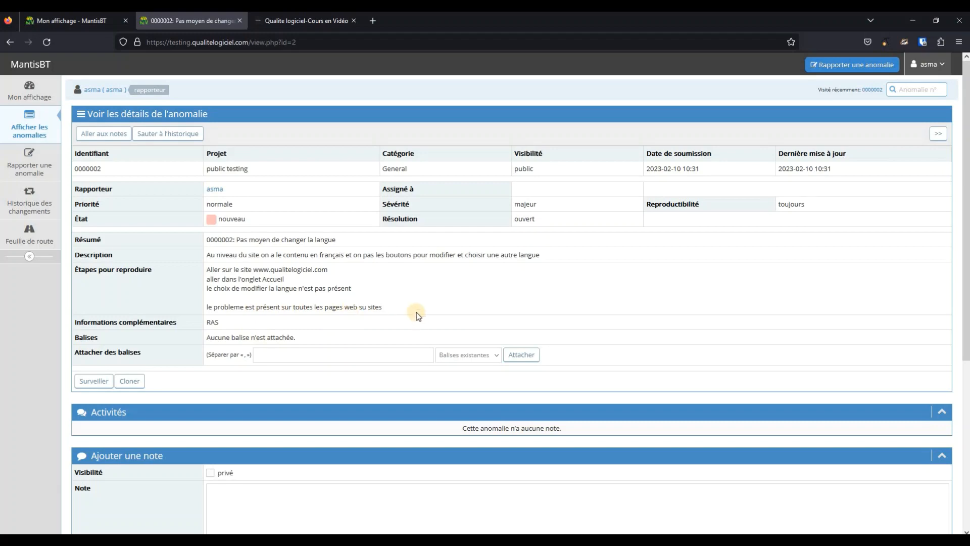
mouse_move(200, 300)
left_mouse_down()
mouse_move(237, 298)
mouse_move(205, 306)
left_mouse_up()
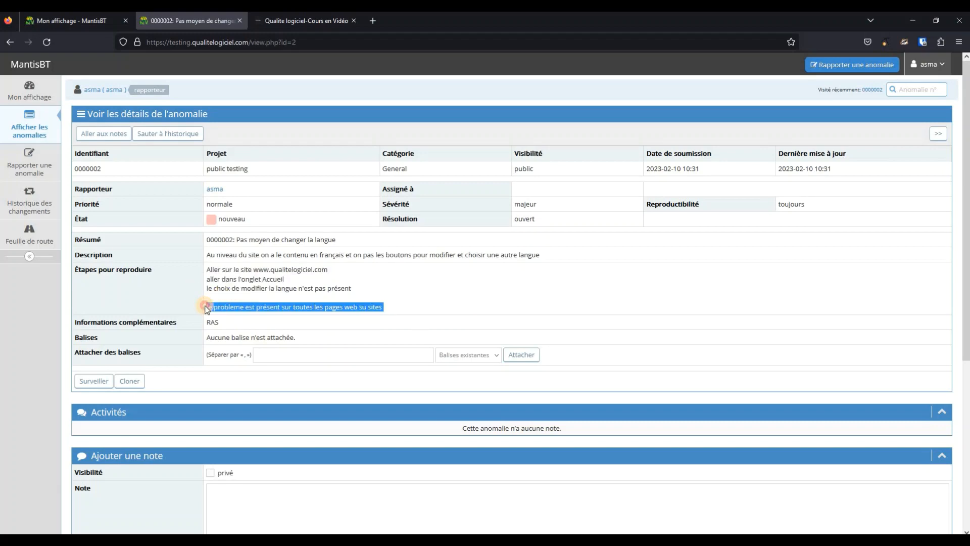
left_click_drag(379, 311, 185, 299)
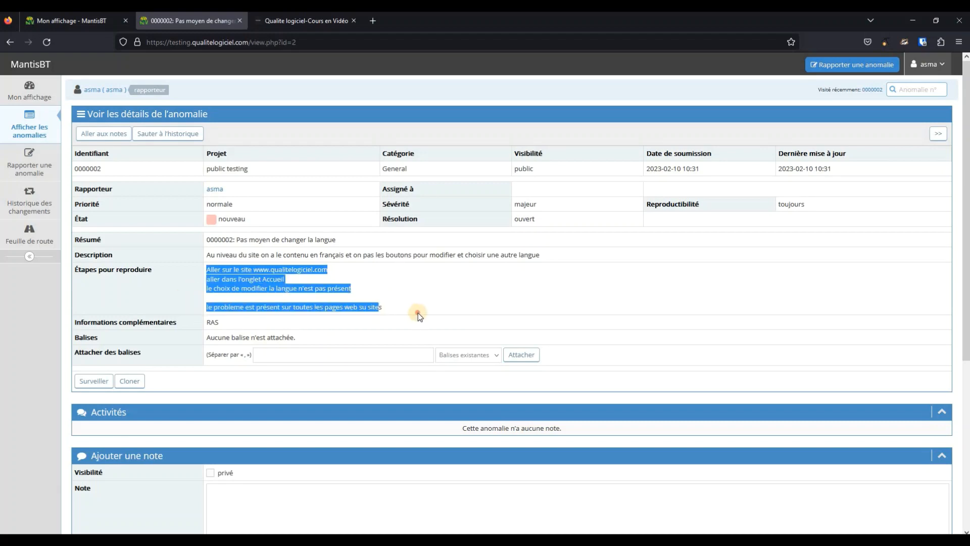
left_click_drag(417, 313, 230, 323)
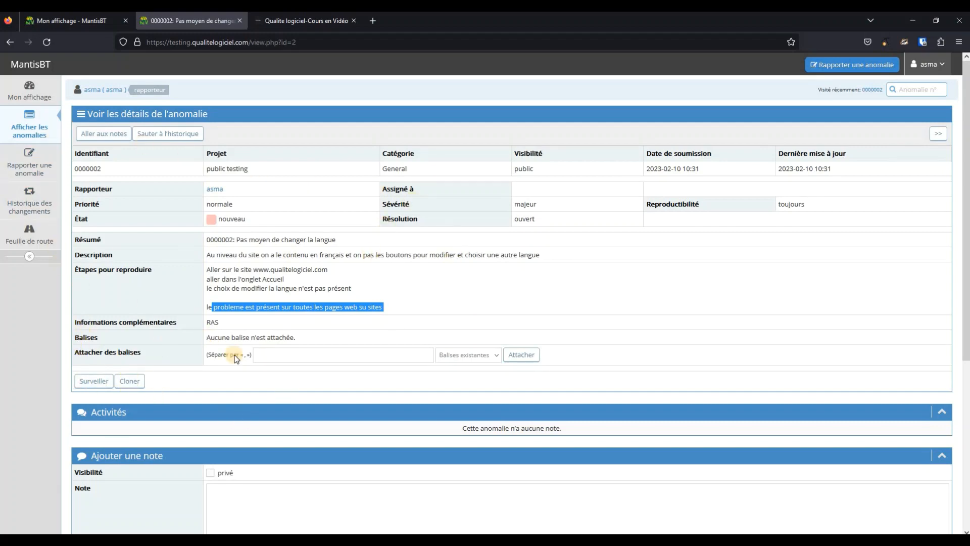
Clone the anomaly "Pas moyen de changer la langue" and check the prefilled report form through to its parent-anomaly options
left_click(136, 386)
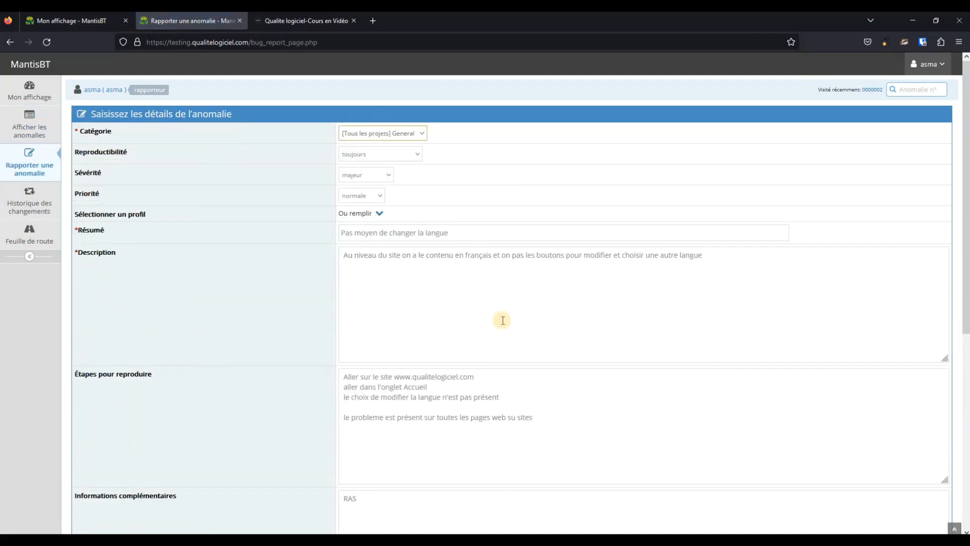
left_click(502, 320)
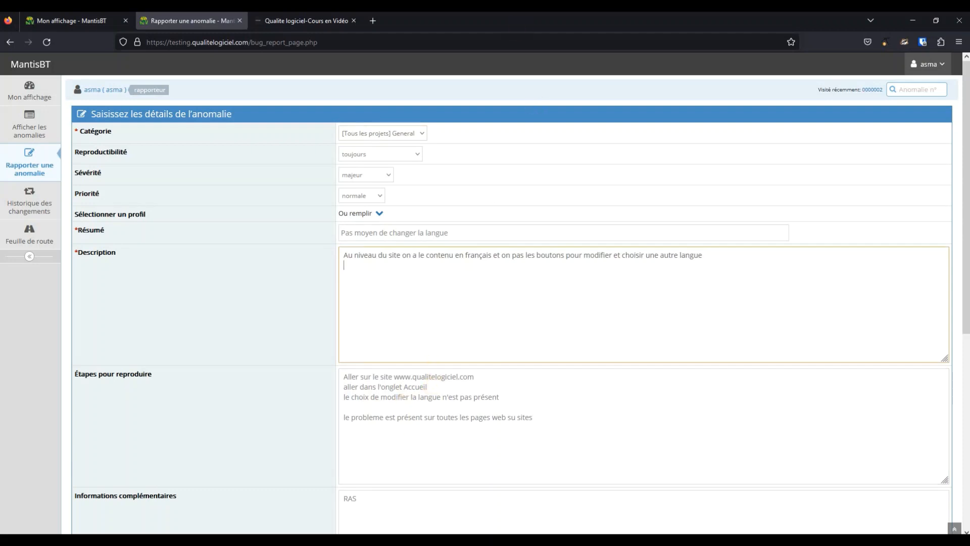
scroll(420, 319, "down", 4)
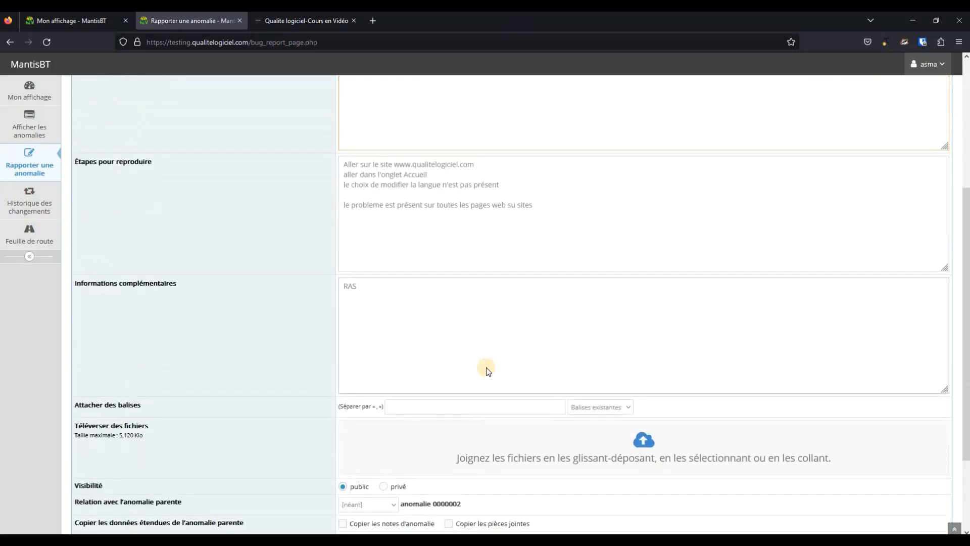
scroll(487, 372, "down", 3)
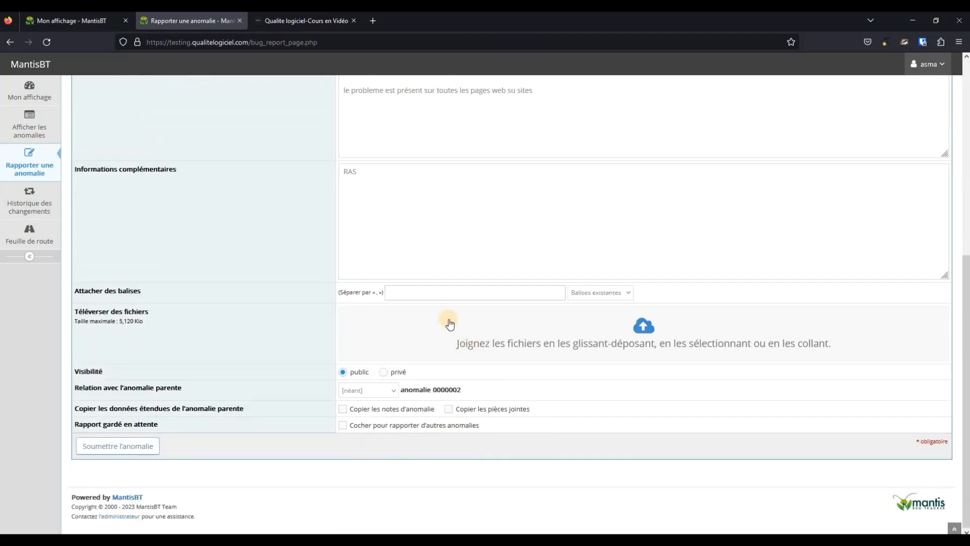
Replace "Accueil" with "Learning" in the second reproduction step of the cloned report
scroll(470, 313, "up", 5)
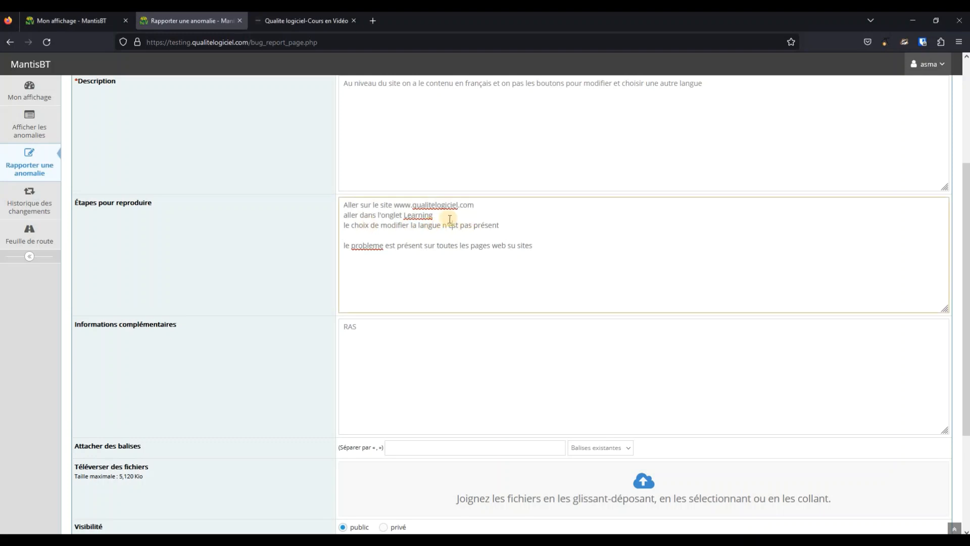
left_click(430, 215)
double_click(430, 215)
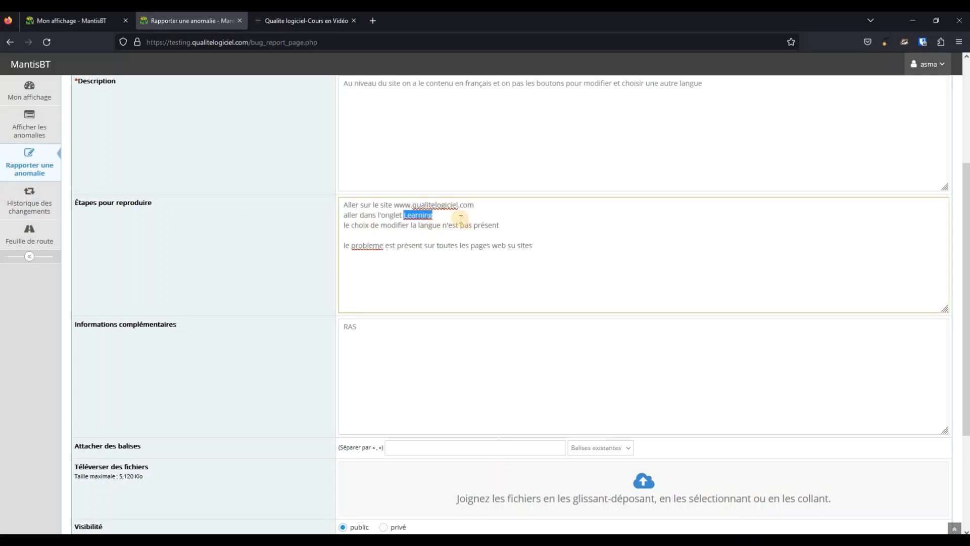
left_click(456, 216)
Submit the cloned anomaly with public visibility and no parent relation, and open the submitted record
scroll(326, 318, "down", 3)
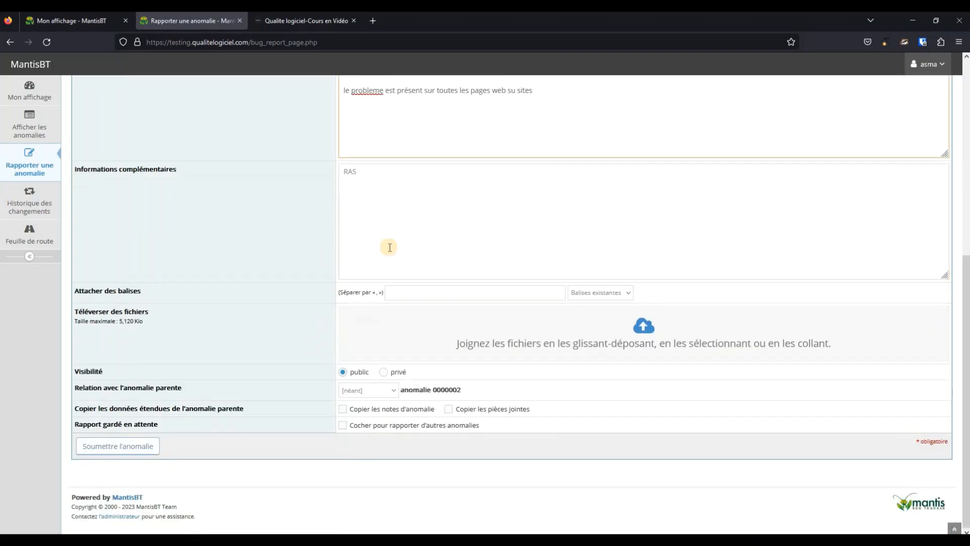
left_click(462, 195)
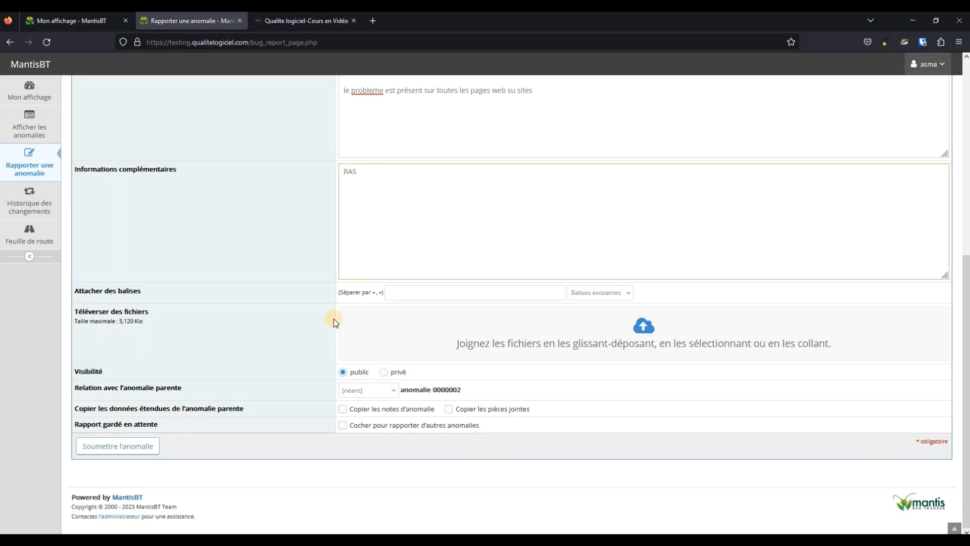
left_click(113, 448)
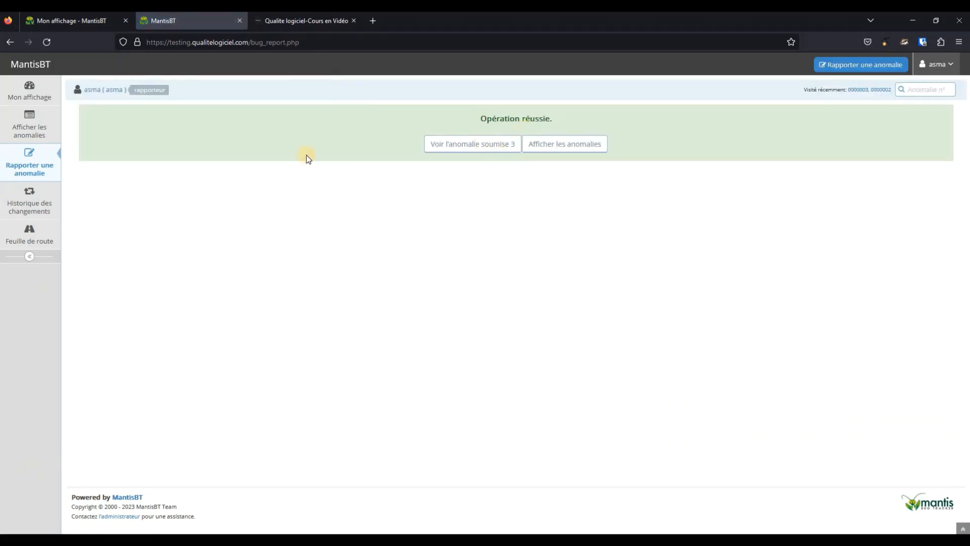
left_click(475, 150)
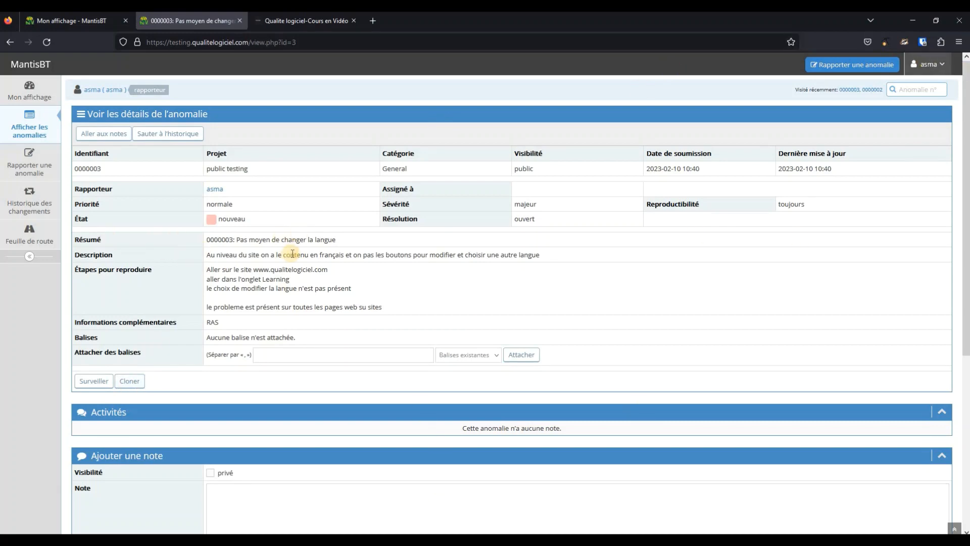
Review the cloned anomaly's details, reproduction steps, activities, note section and history
scroll(403, 325, "down", 5)
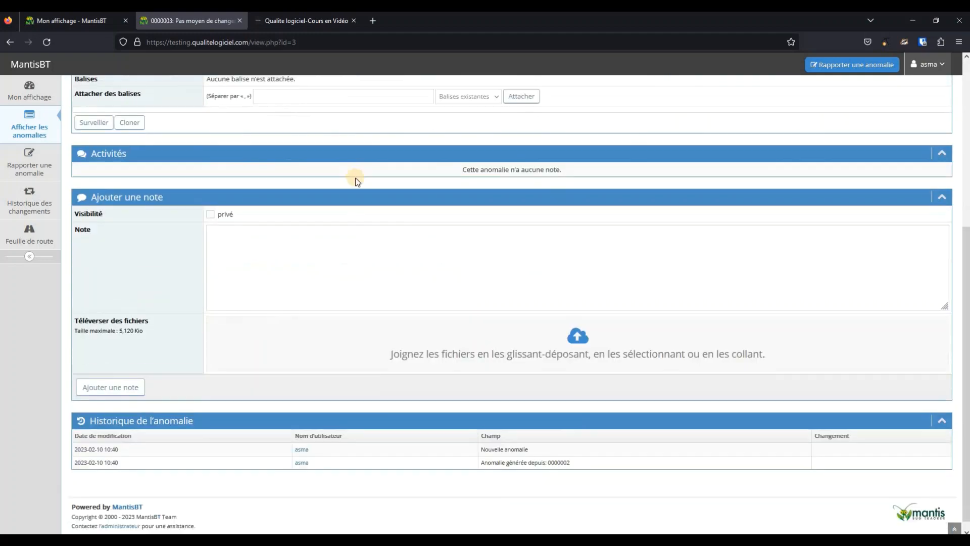
scroll(346, 173, "up", 5)
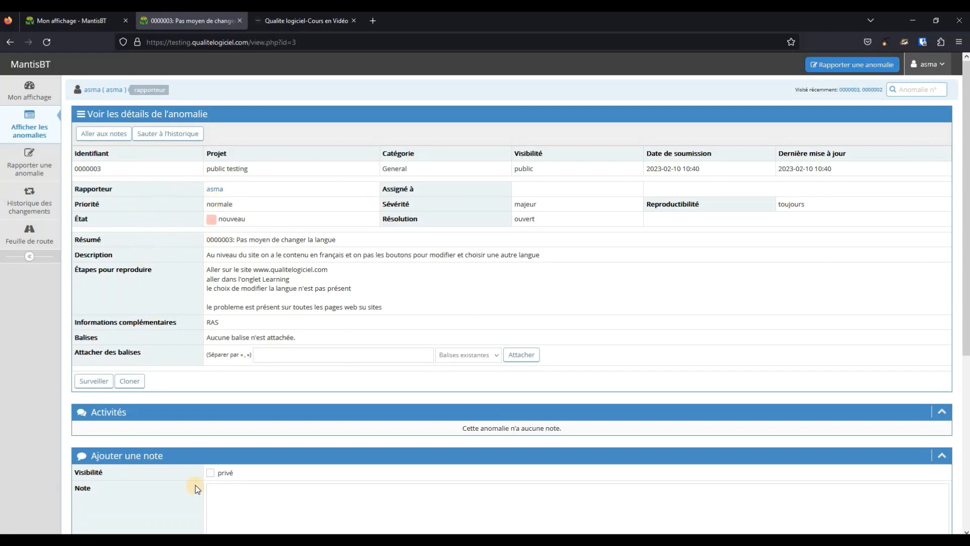
scroll(138, 257, "down", 3)
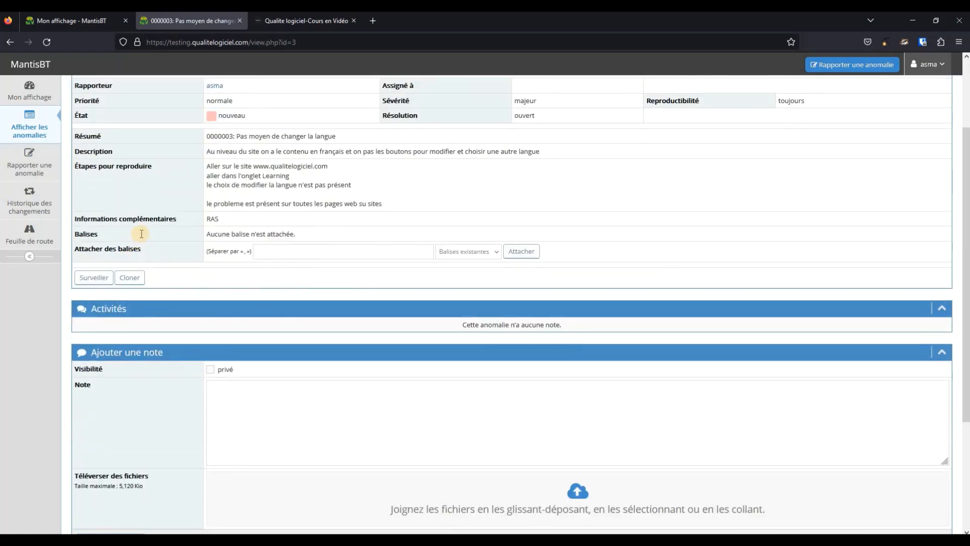
scroll(220, 163, "up", 3)
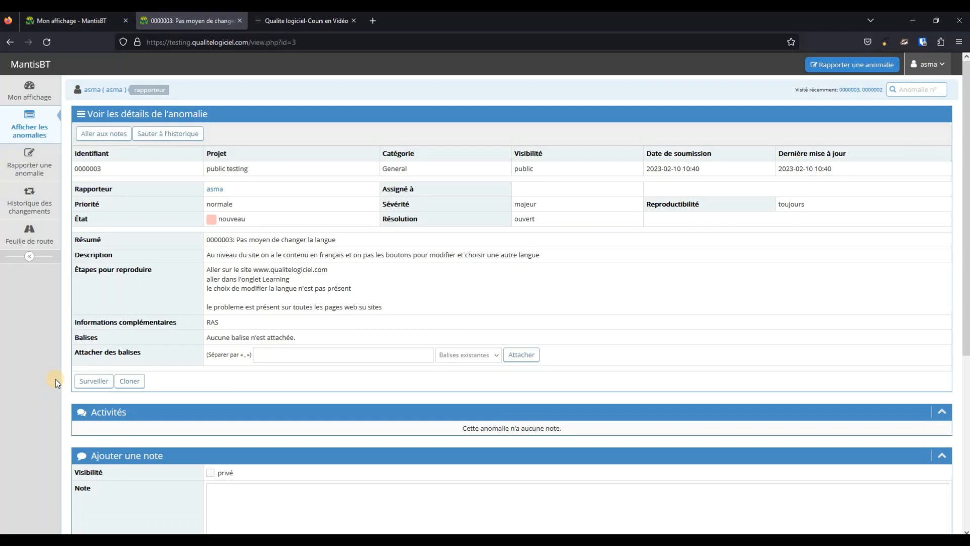
scroll(303, 339, "down", 3)
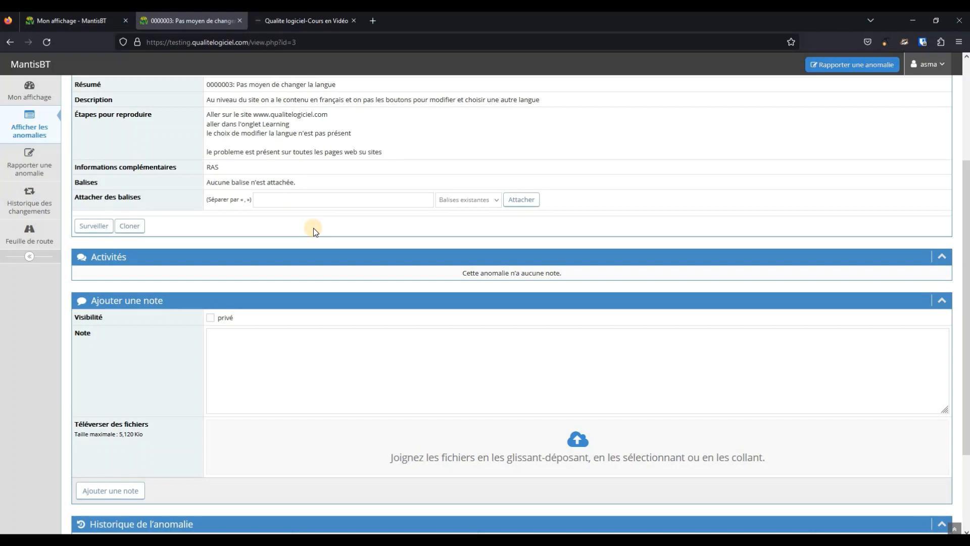
scroll(313, 228, "up", 2)
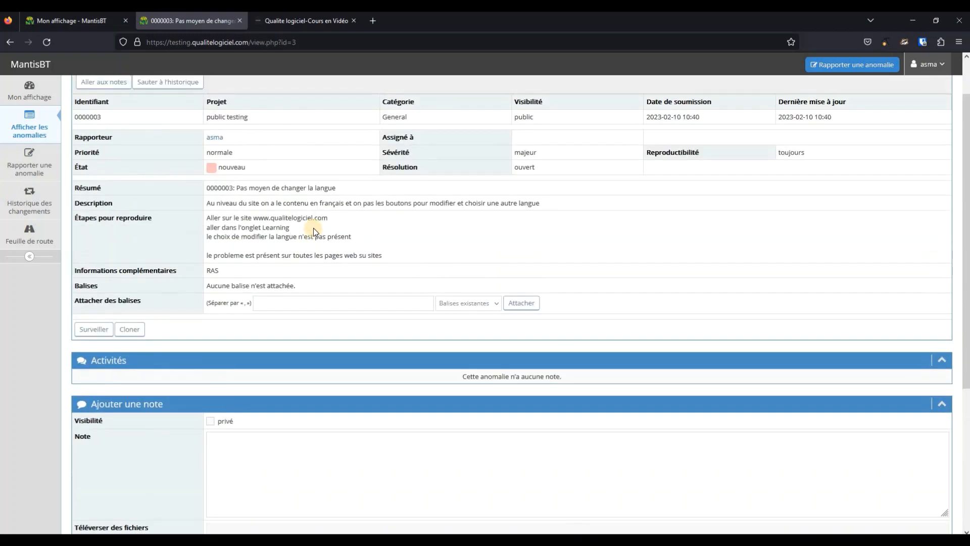